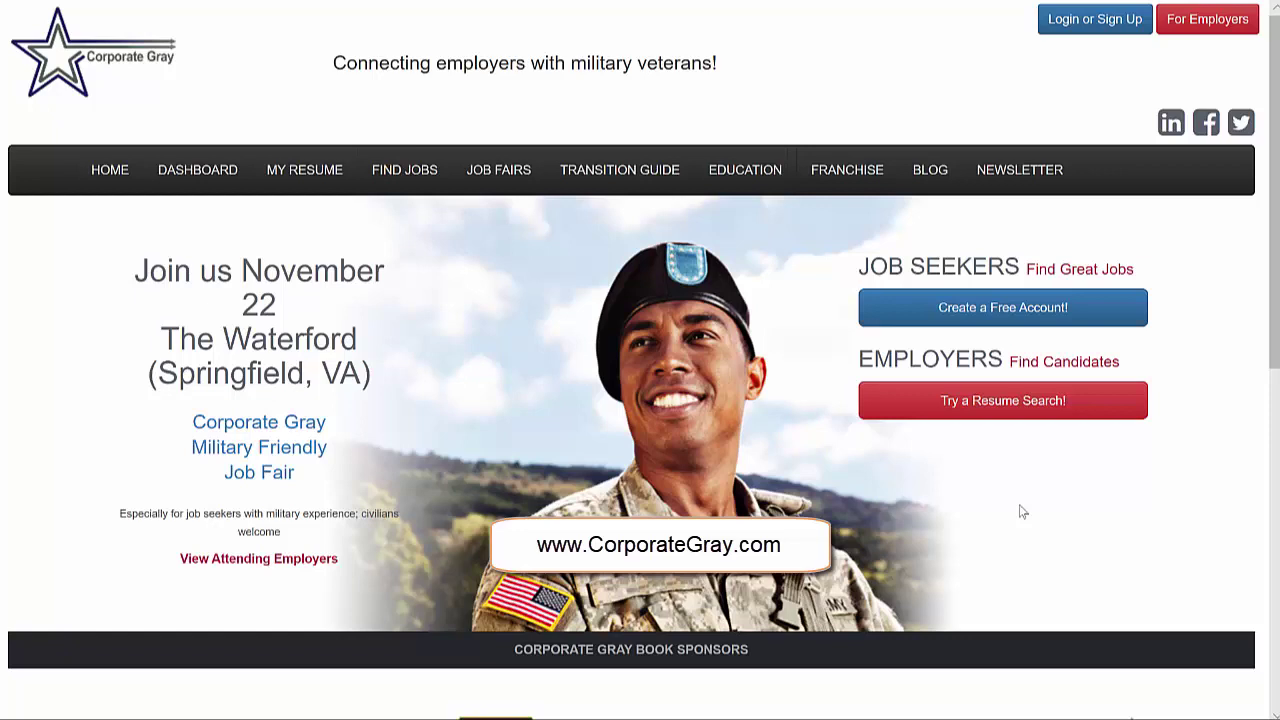
- Review the free job seeker account registration form through its username and password section, cancel it and return to the home page
left_click(996, 312)
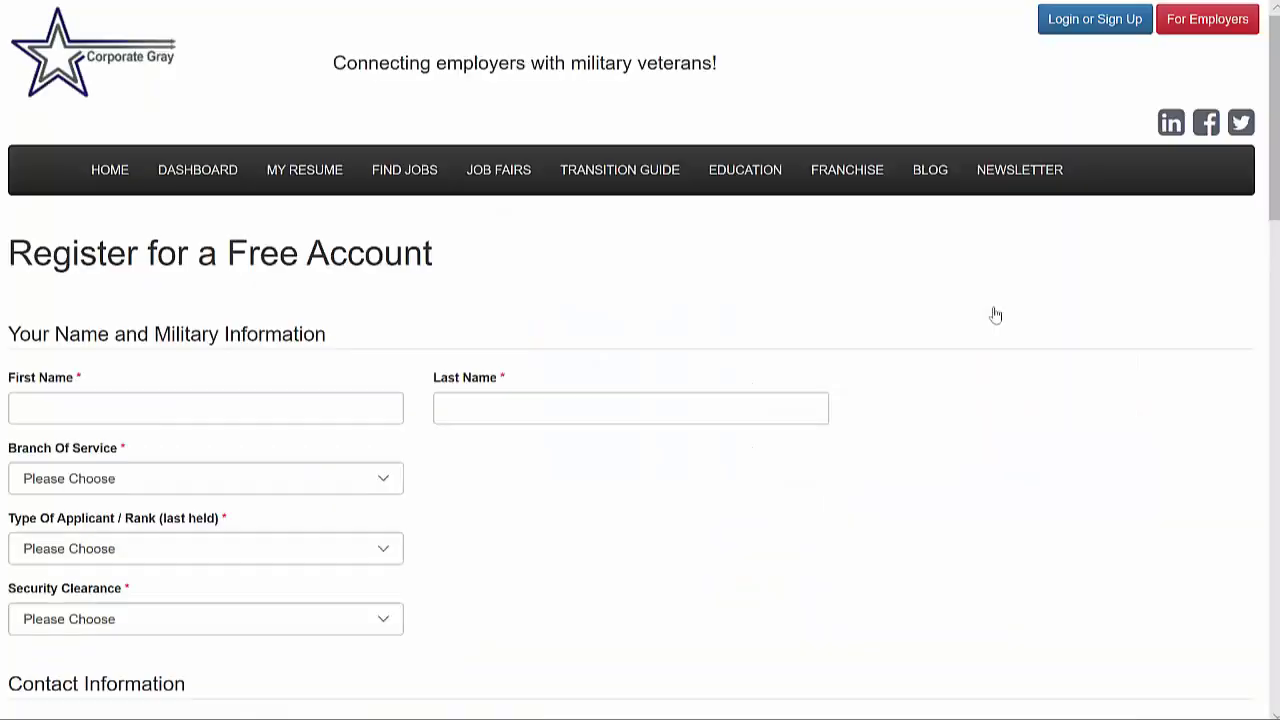
scroll(298, 345, "down", 1)
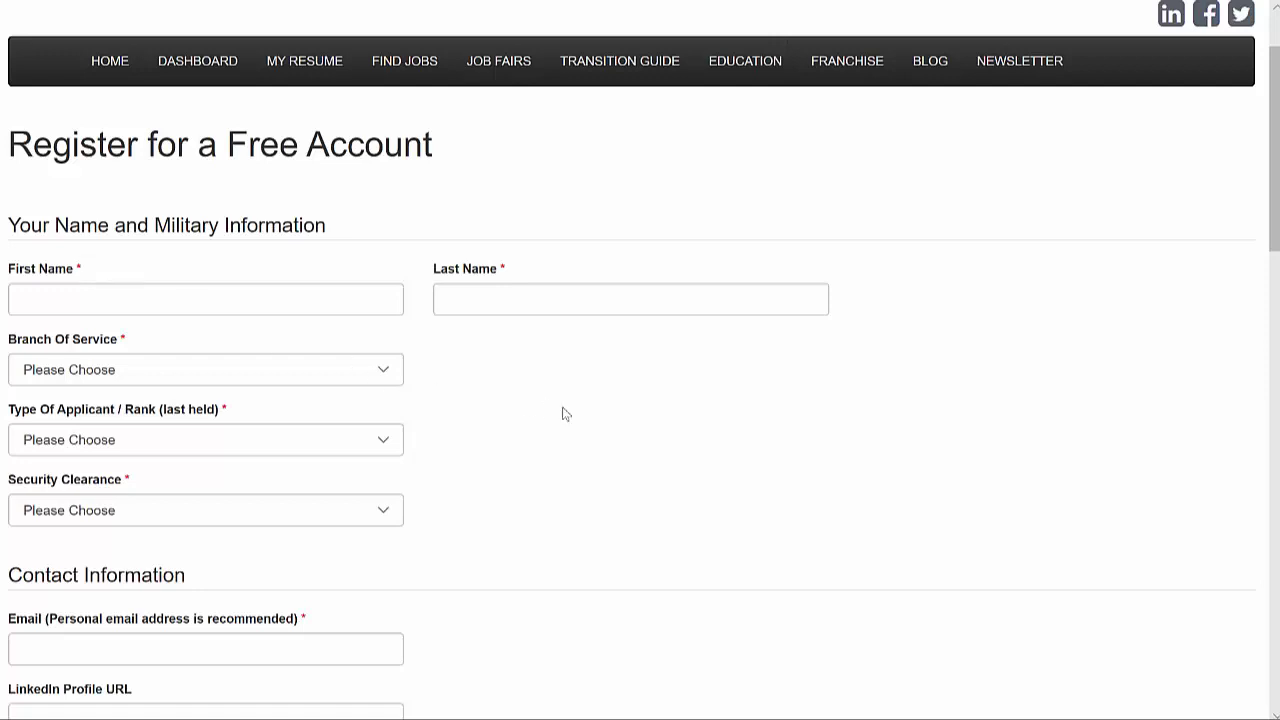
scroll(563, 414, "down", 3)
scroll(557, 370, "down", 5)
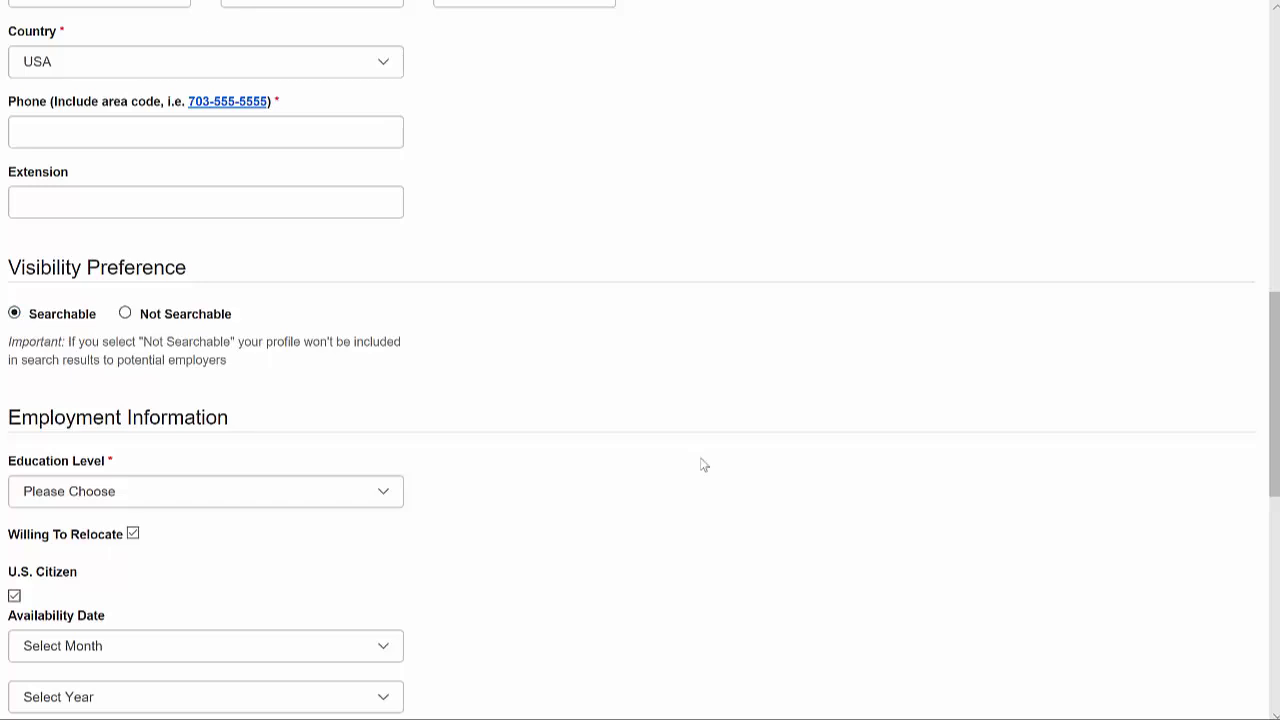
scroll(703, 465, "down", 7)
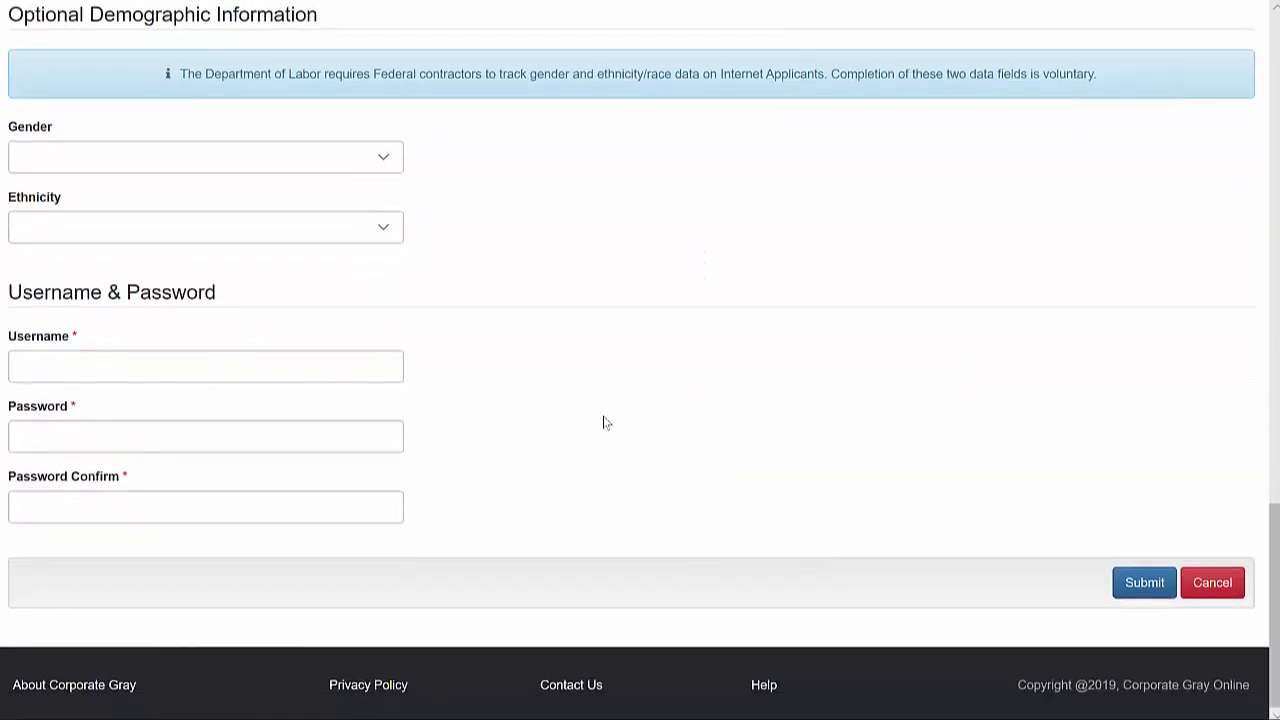
left_click(43, 367)
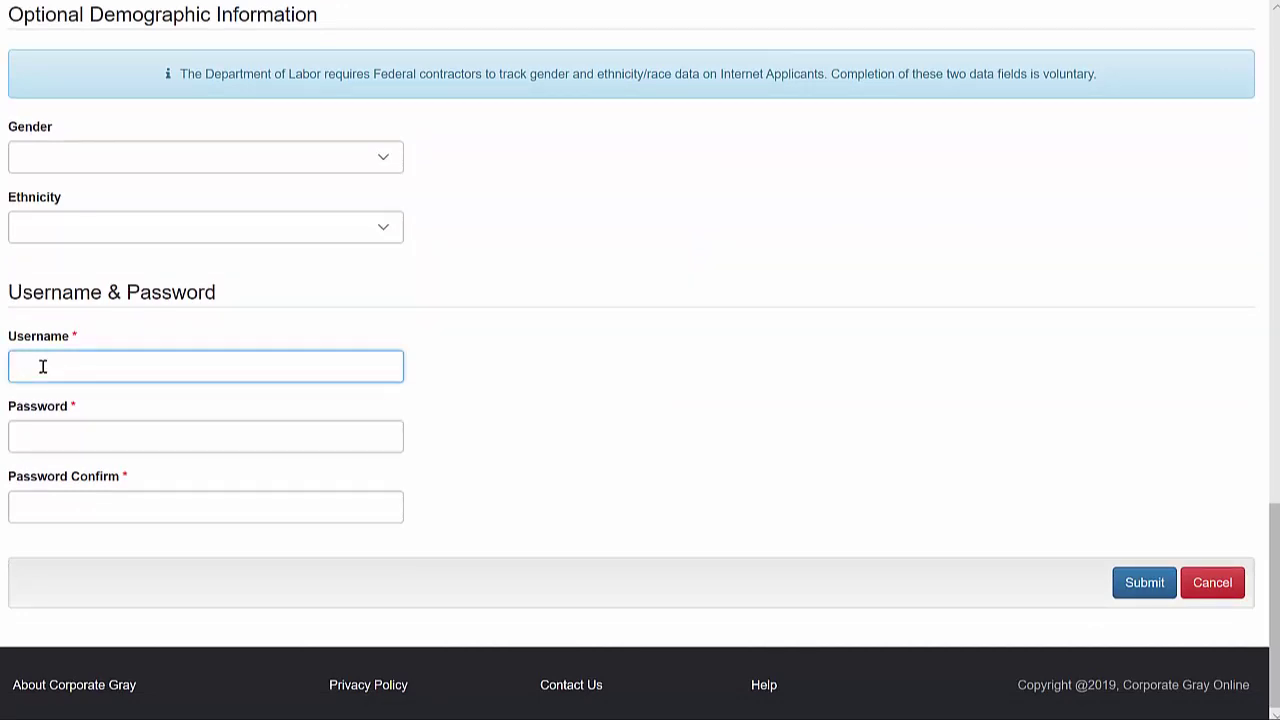
left_click(51, 441)
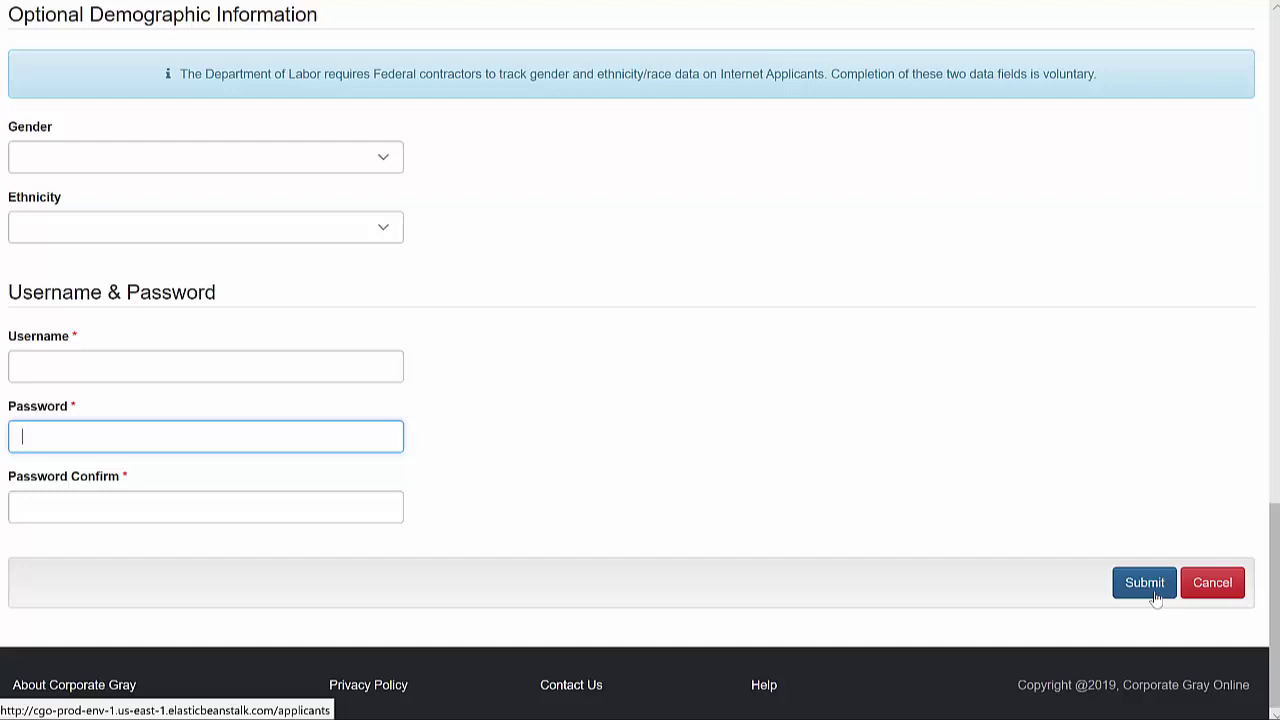
left_click(1218, 590)
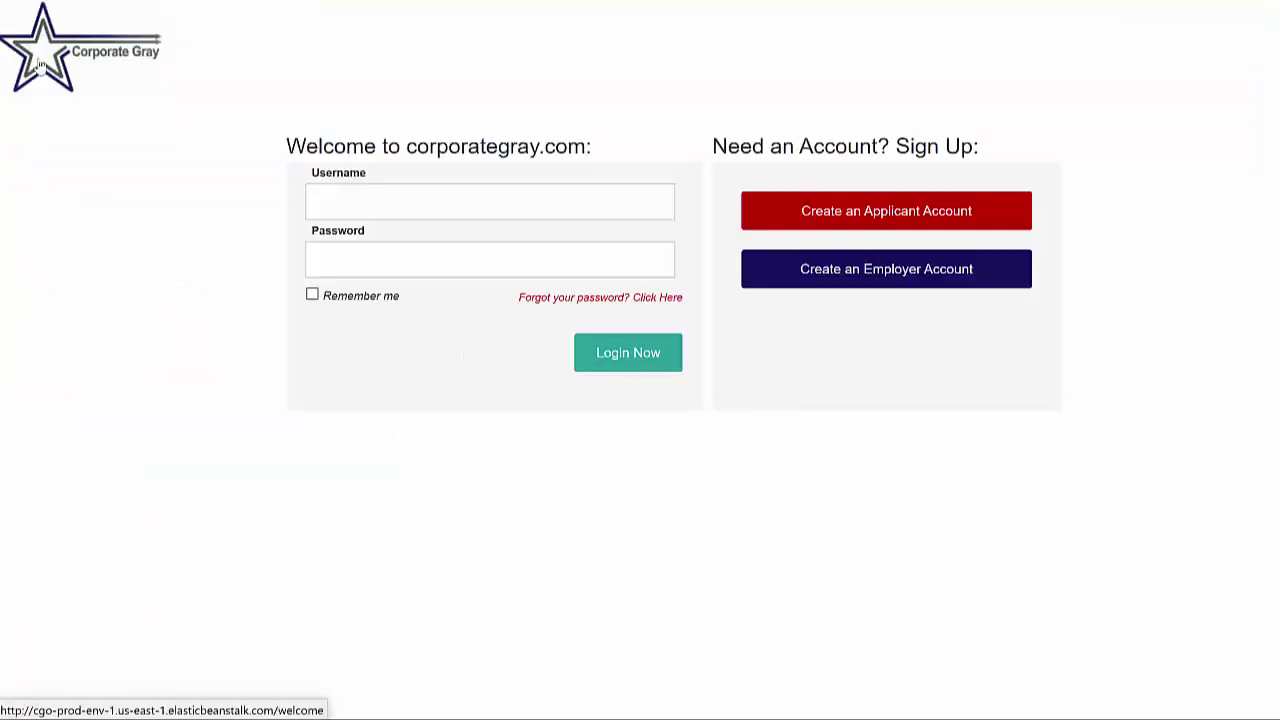
left_click(40, 66)
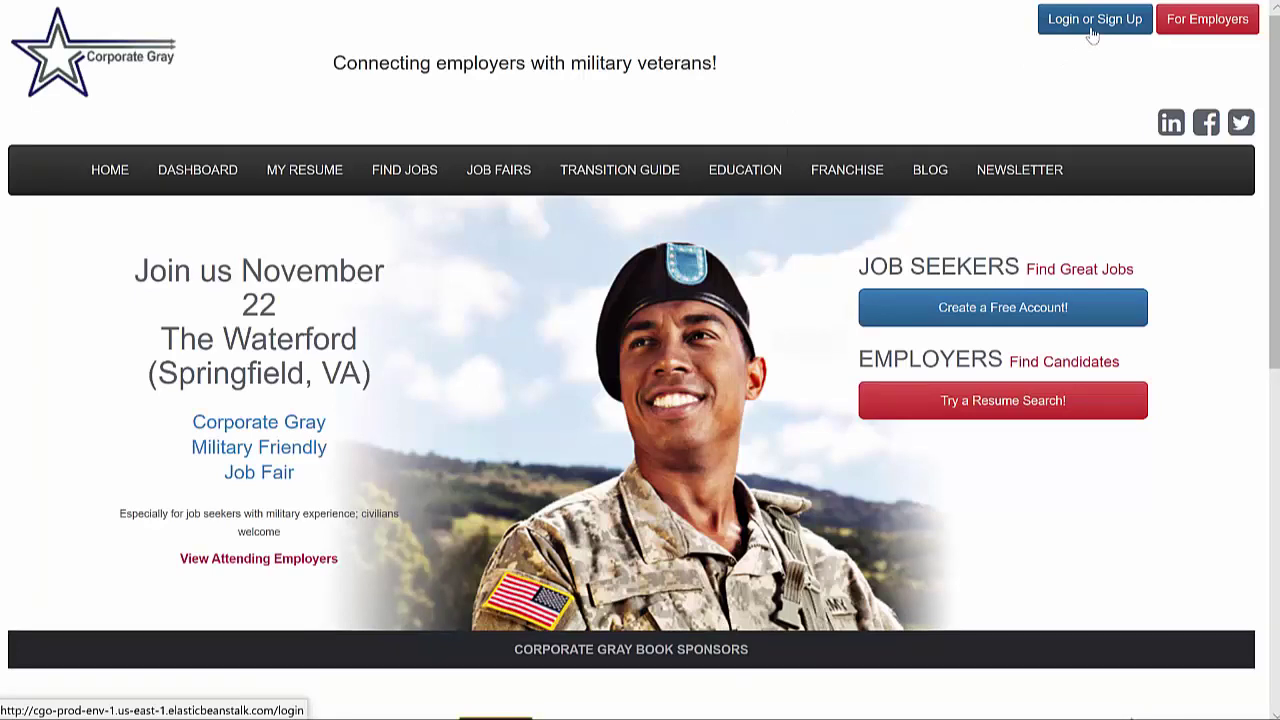
- Log in to the existing applicant account with its username and password
key("ctrl+minus")
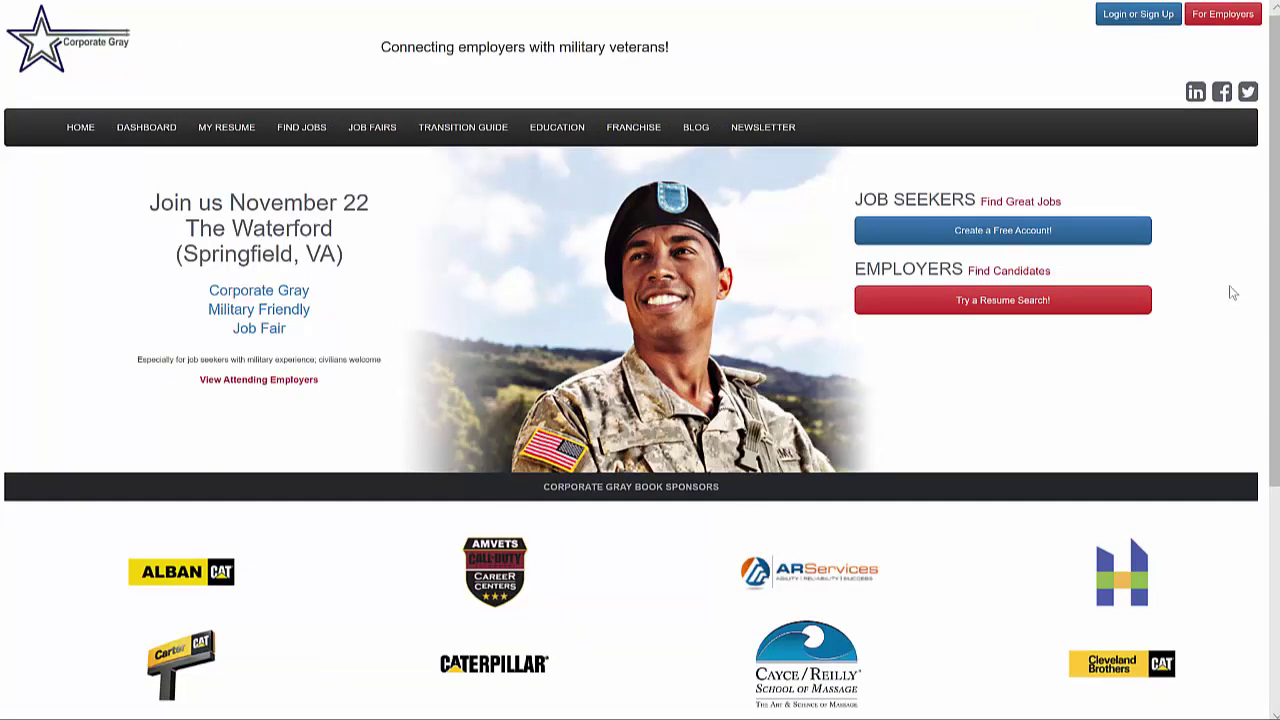
left_click(1130, 20)
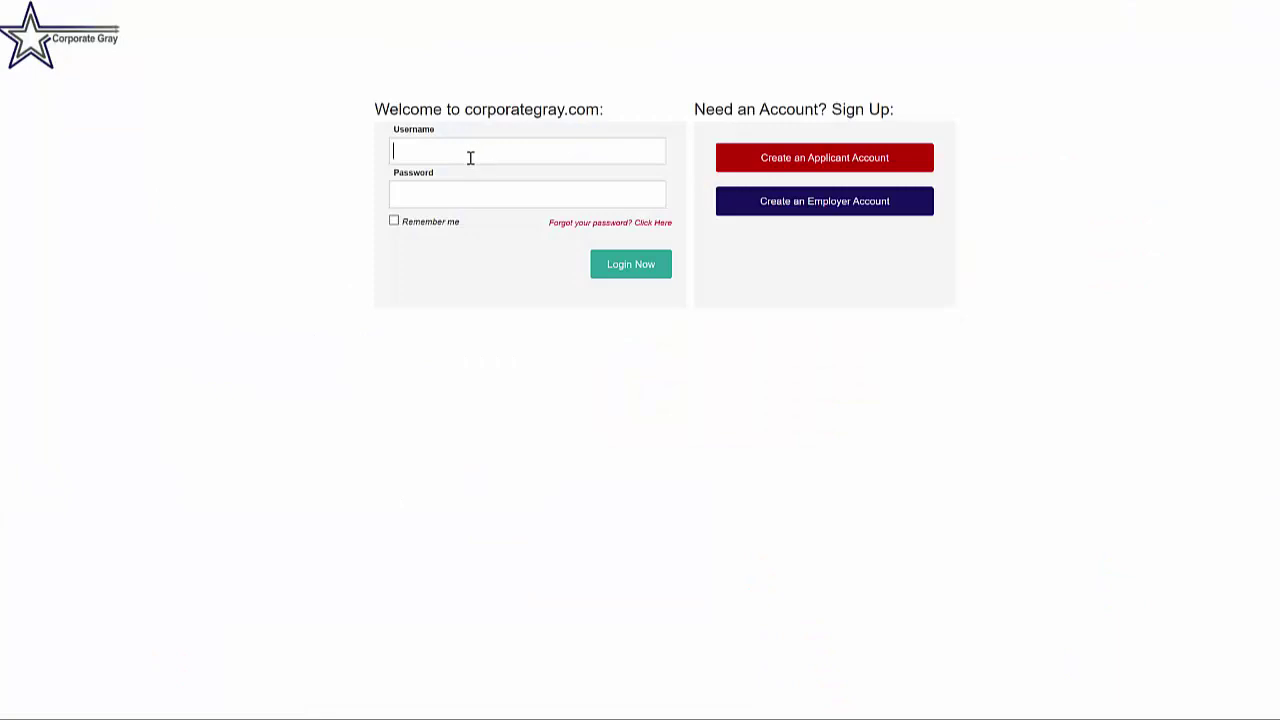
type("karin1")
key("Tab")
type("••••••••••")
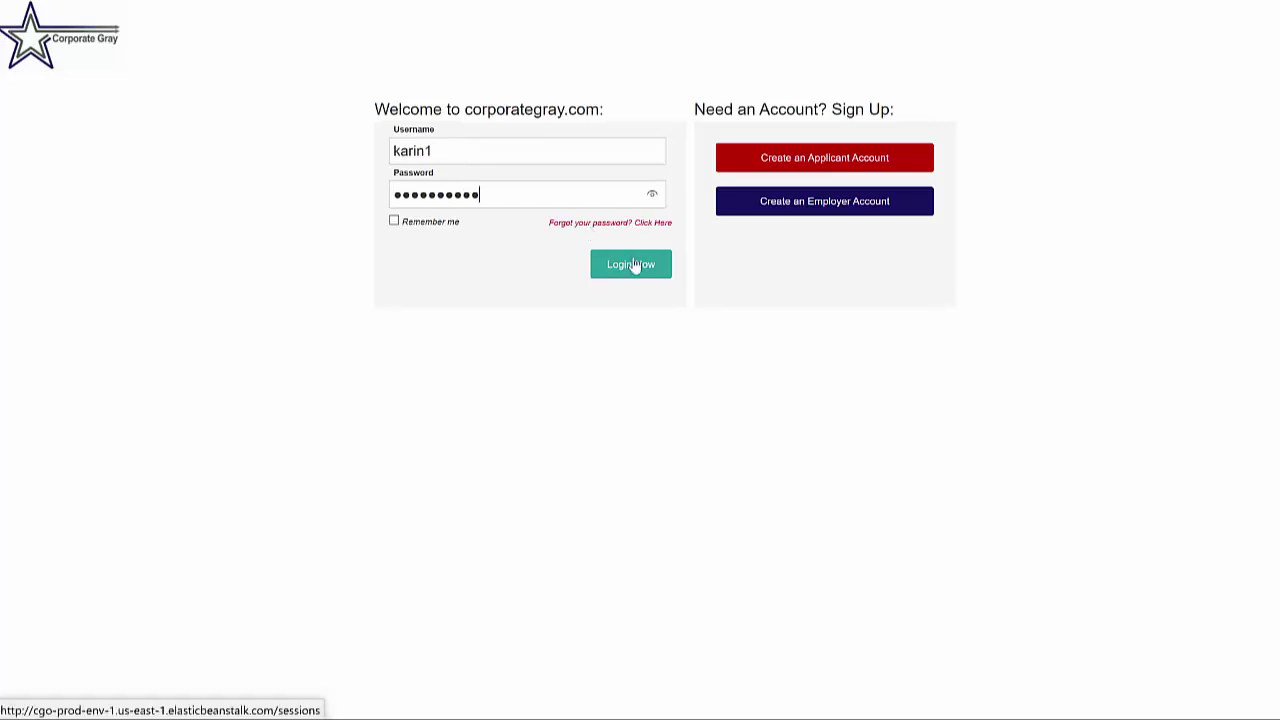
left_click(633, 264)
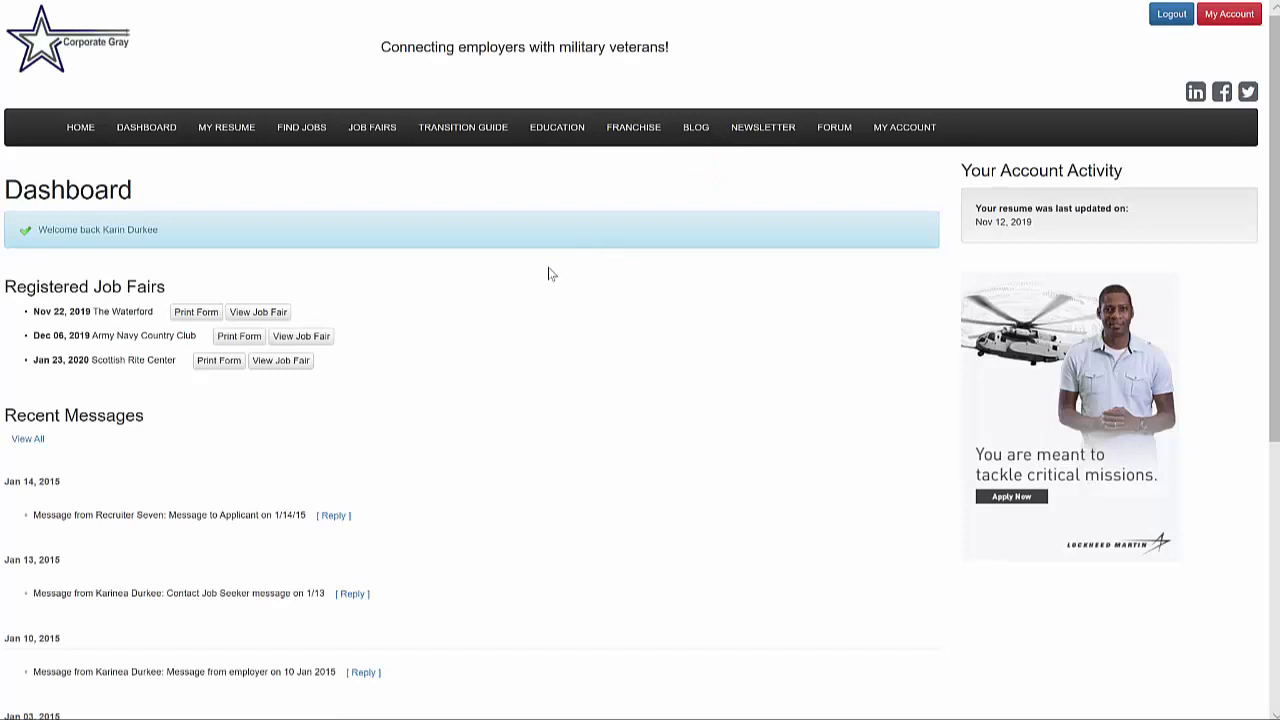
- Upload the PDF version of the resume to the applicant's resume page, save it, and download the stored resume
left_click(230, 135)
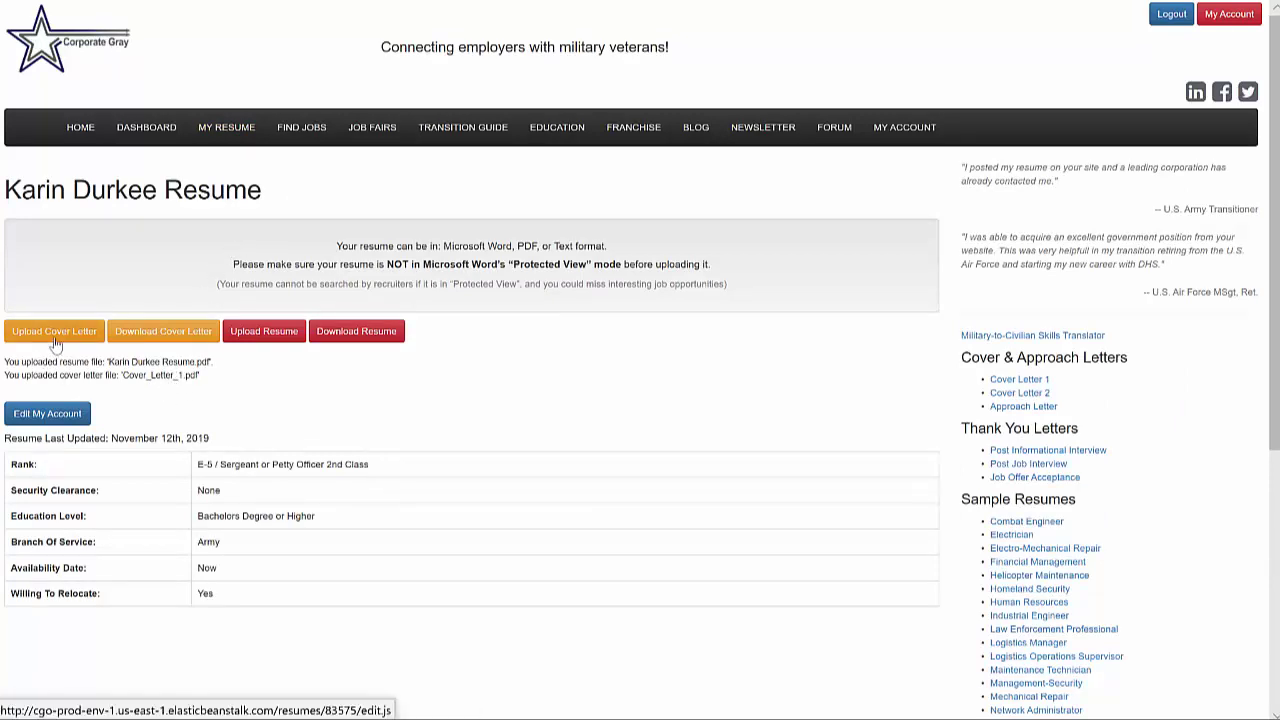
left_click(268, 341)
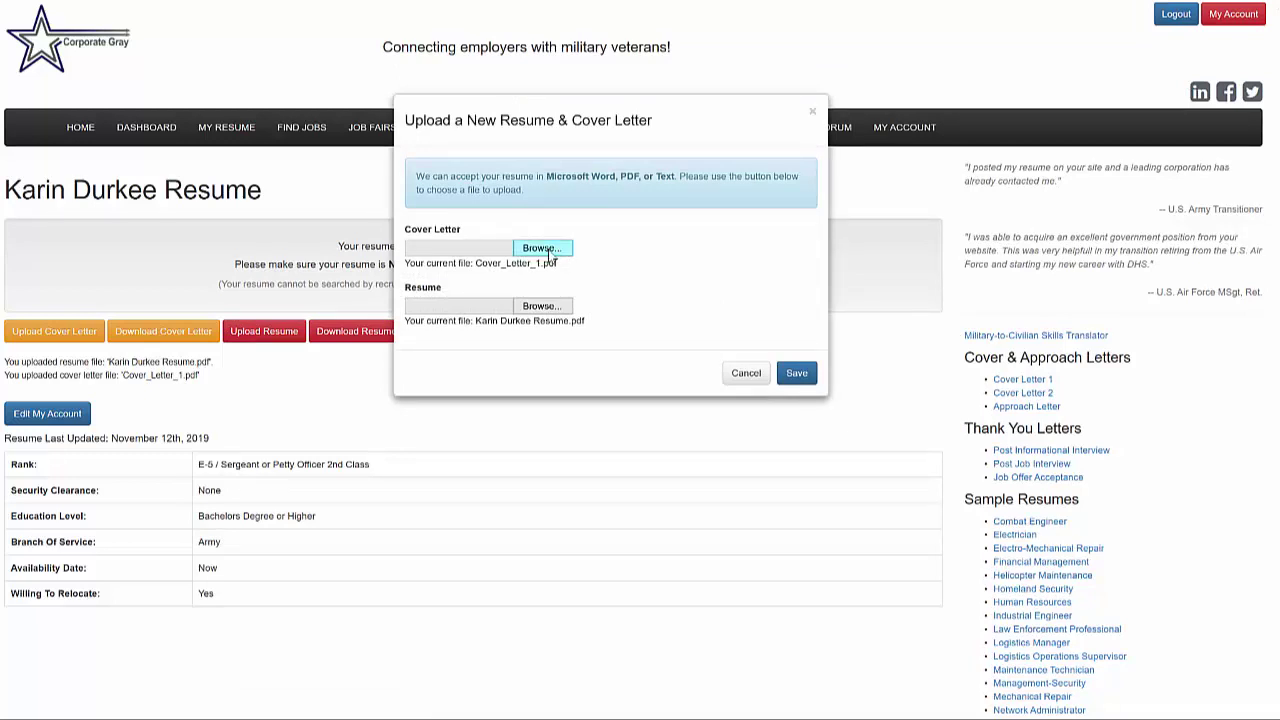
left_click(557, 308)
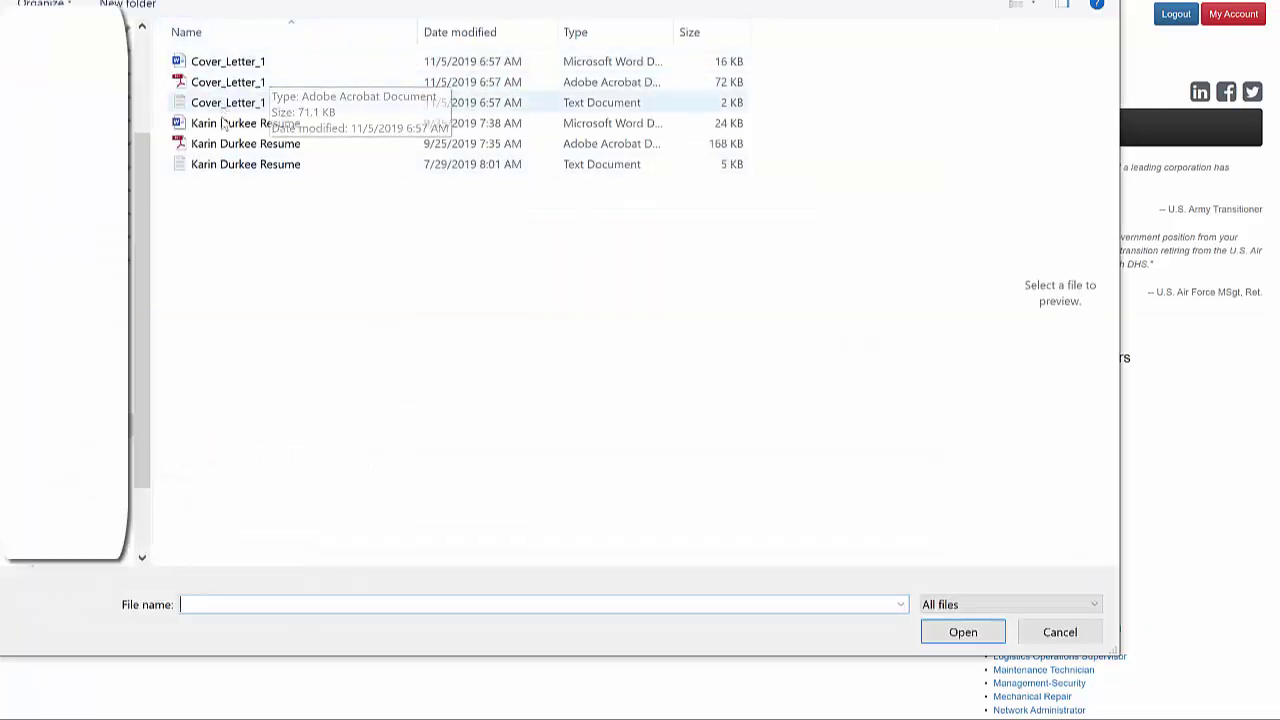
left_click(240, 145)
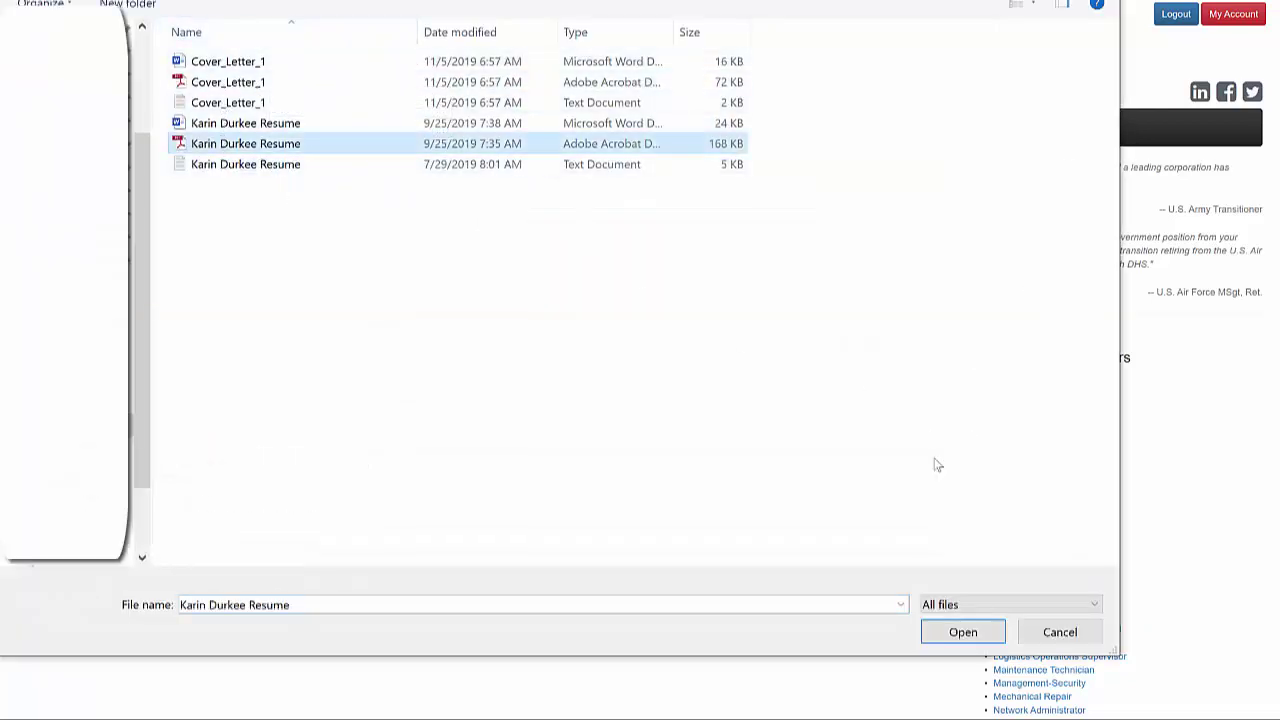
left_click(963, 632)
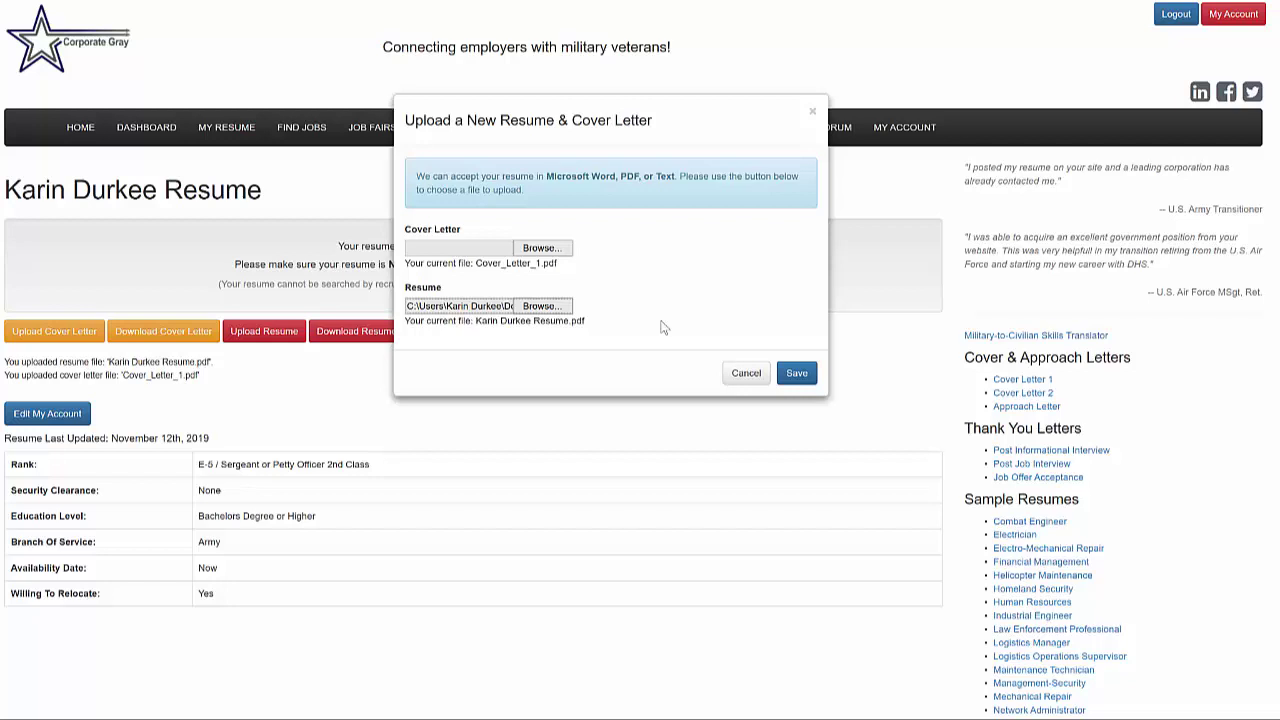
left_click(797, 374)
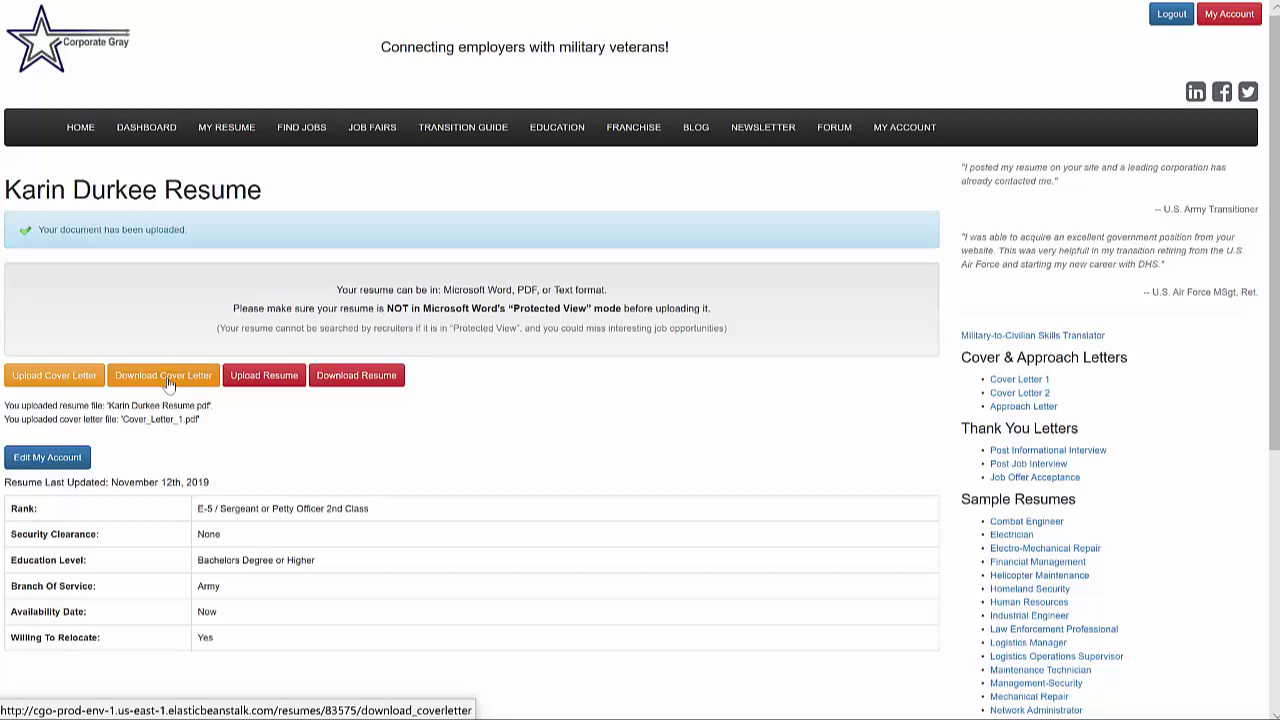
left_click(367, 389)
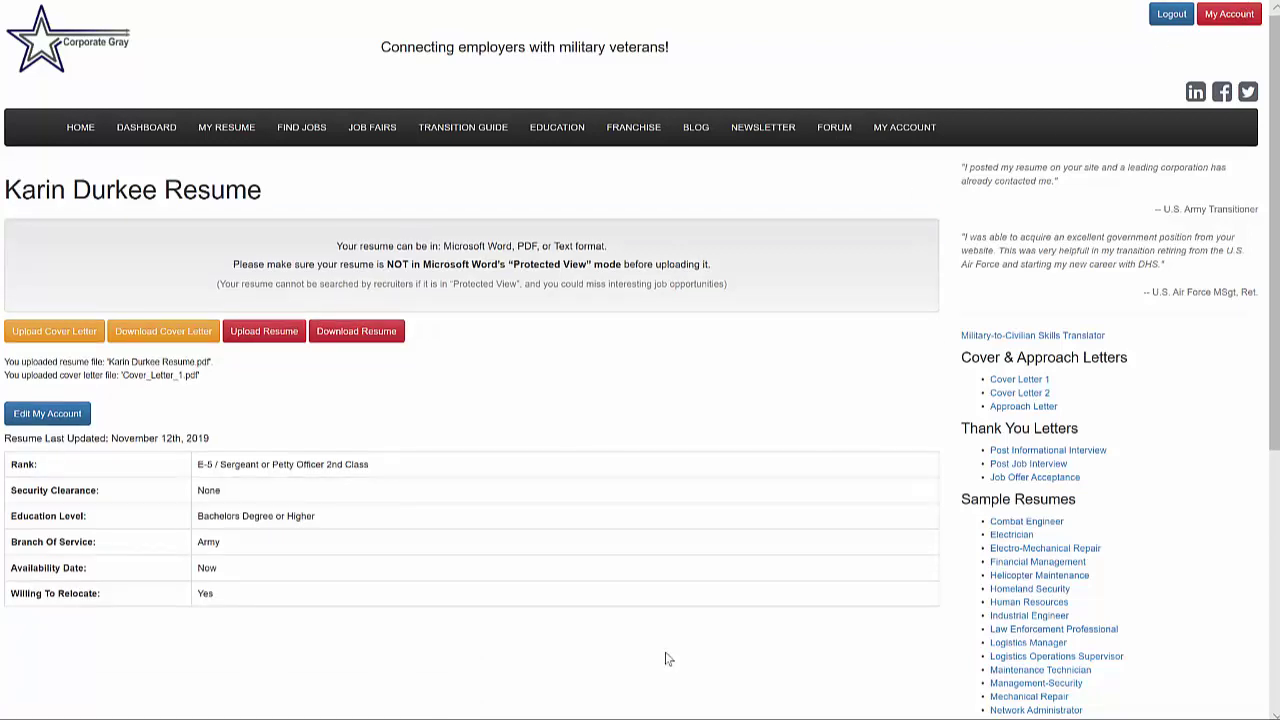
- Set up a job search with the keywords "java AND programmer", leaving the company name empty
left_click(307, 136)
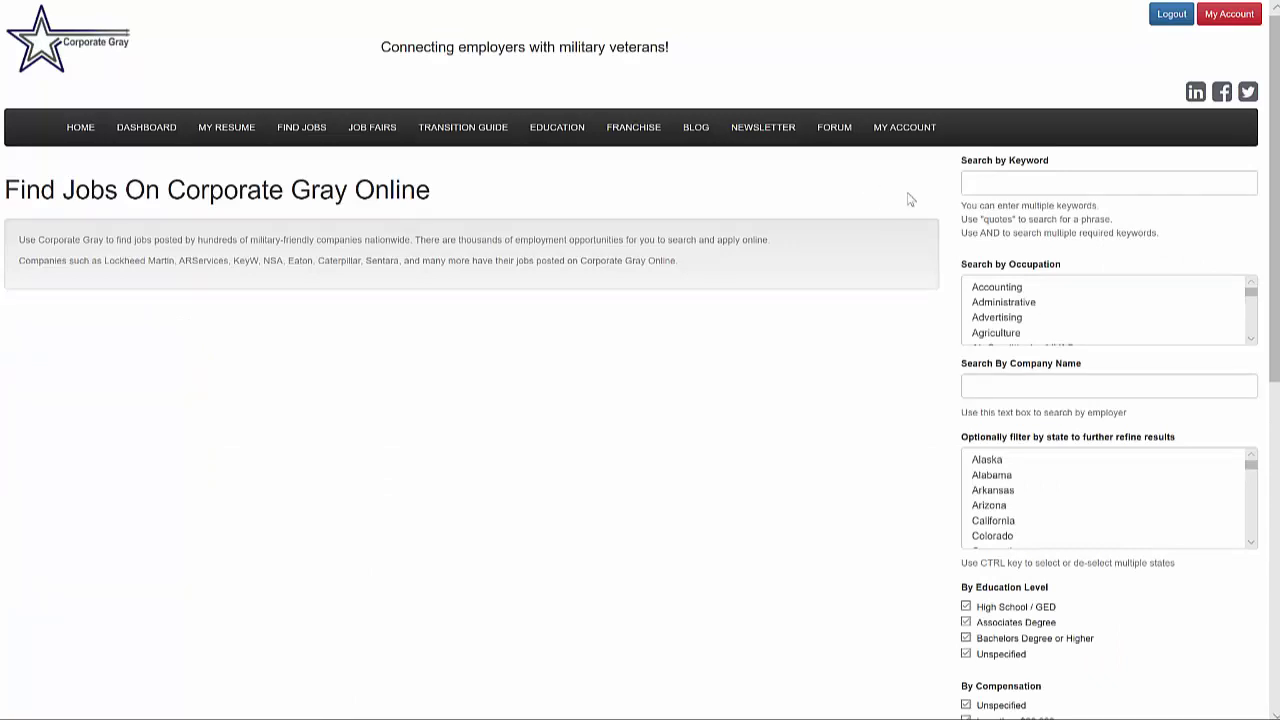
left_click(994, 183)
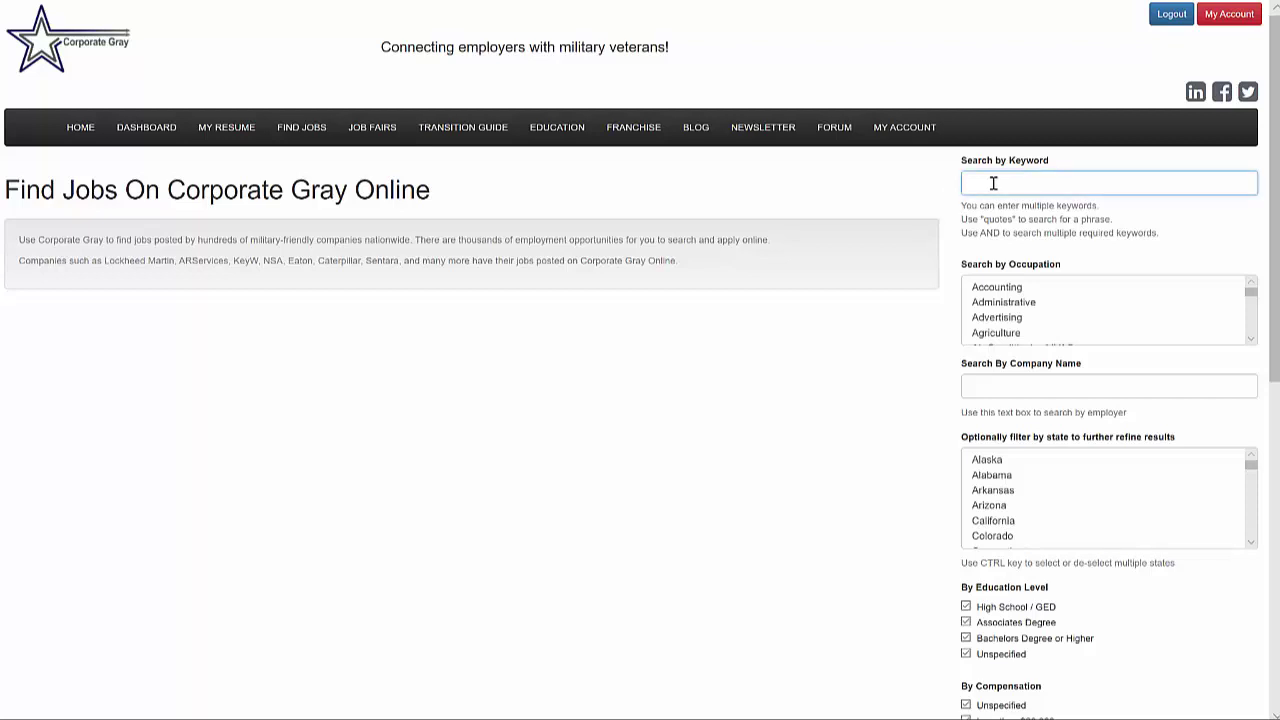
type("java AND programmer")
left_click(971, 388)
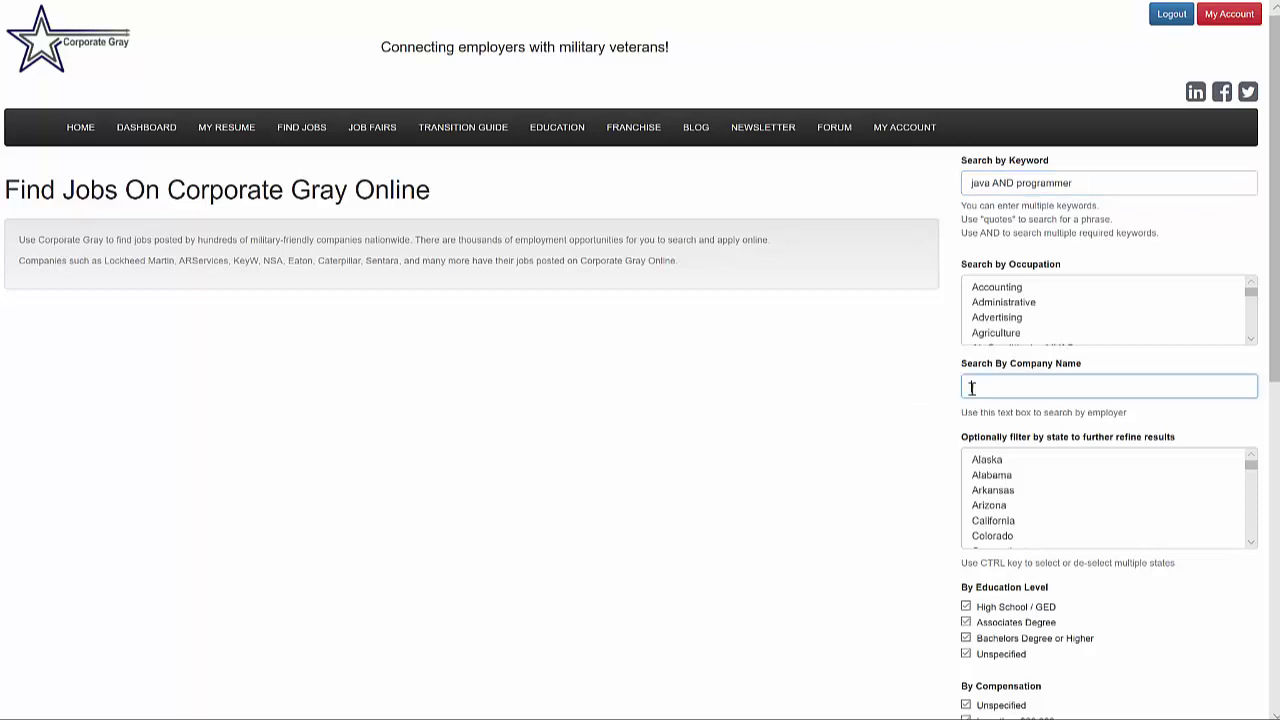
- Try multi-selecting Alaska, Alabama, Arkansas, Arizona and Colorado in the job search's state filter, and clear the whole selection
left_click(996, 463)
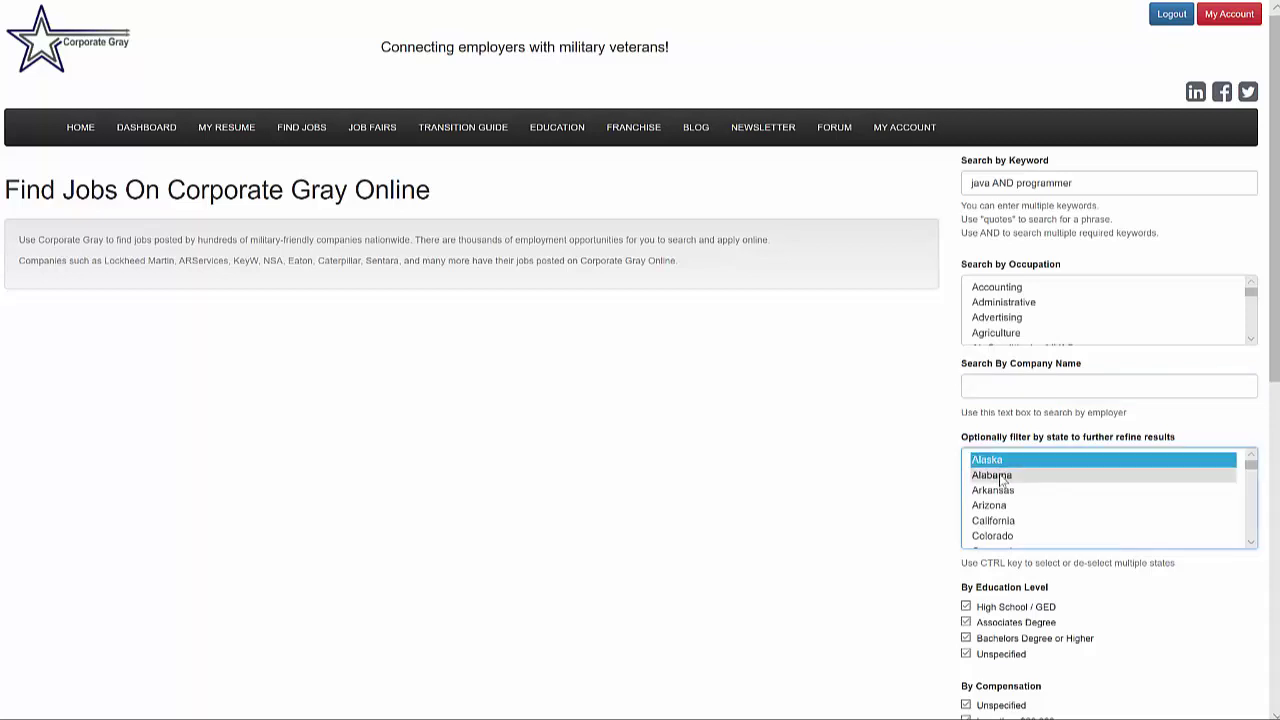
left_click(1001, 476, "ctrl")
left_click(1001, 491, "ctrl")
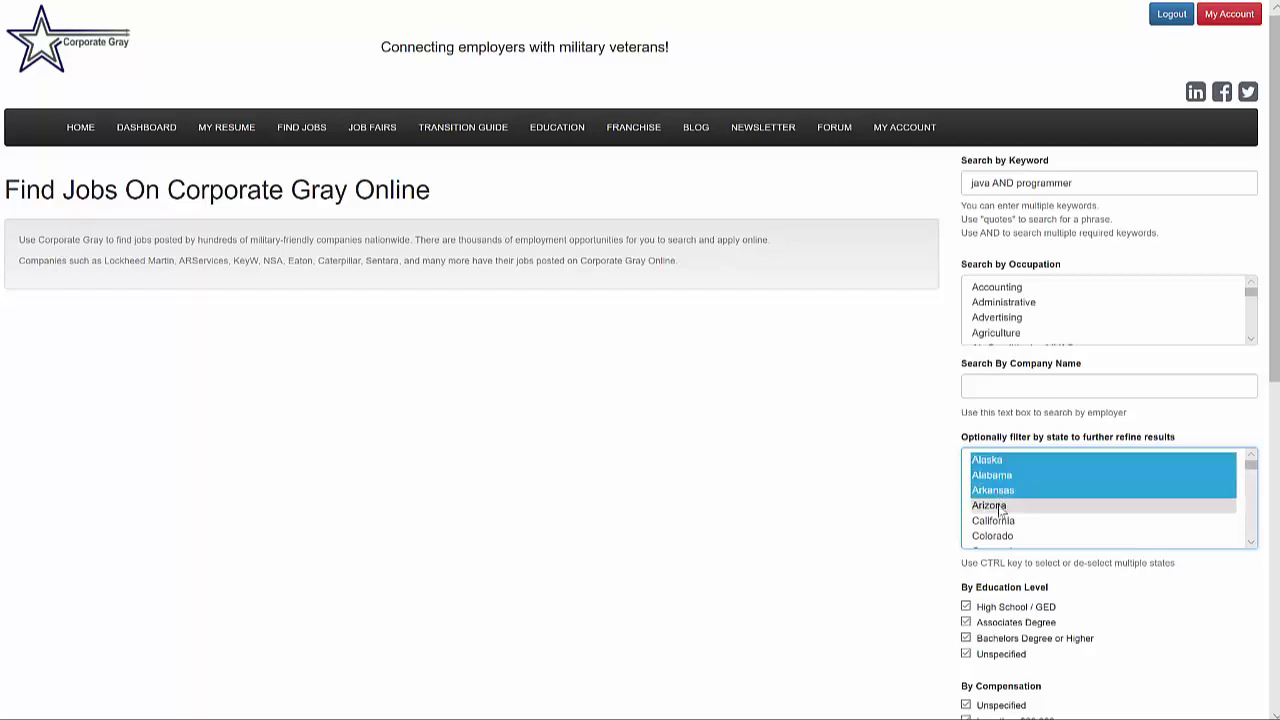
left_click(1001, 507, "ctrl")
left_click(1003, 537, "ctrl")
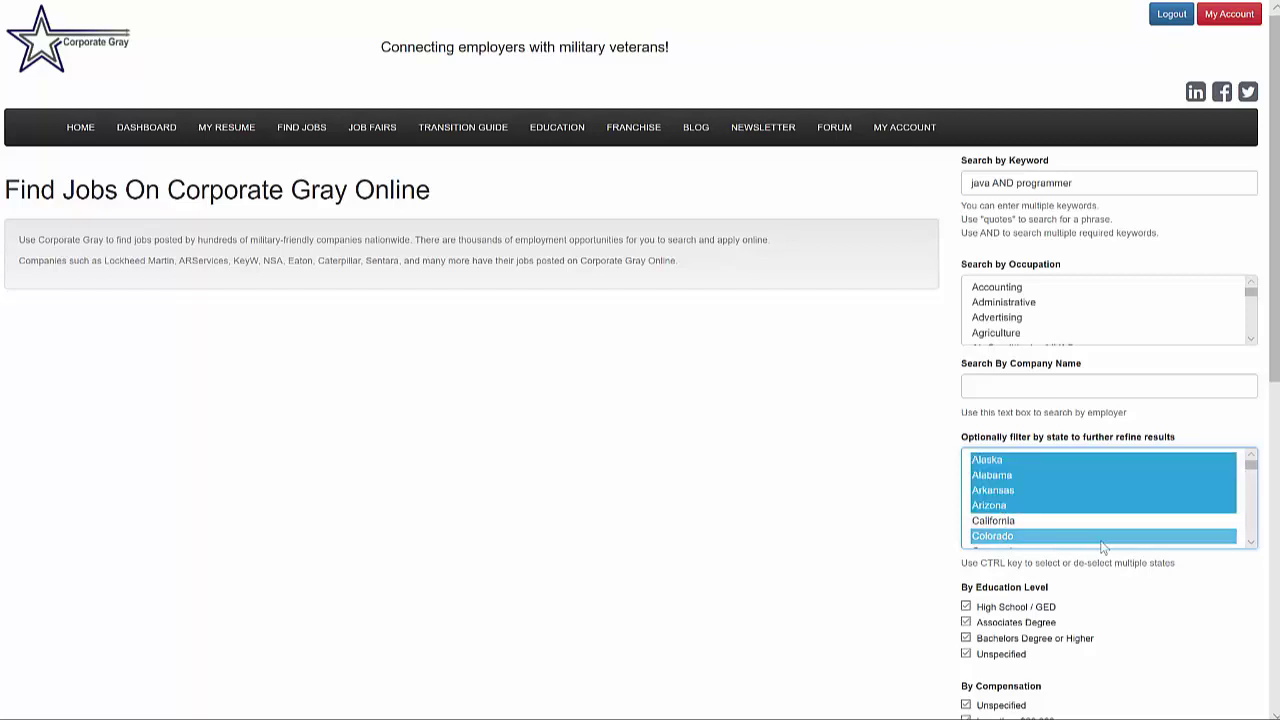
left_click(1003, 537, "ctrl")
left_click(1001, 506, "ctrl")
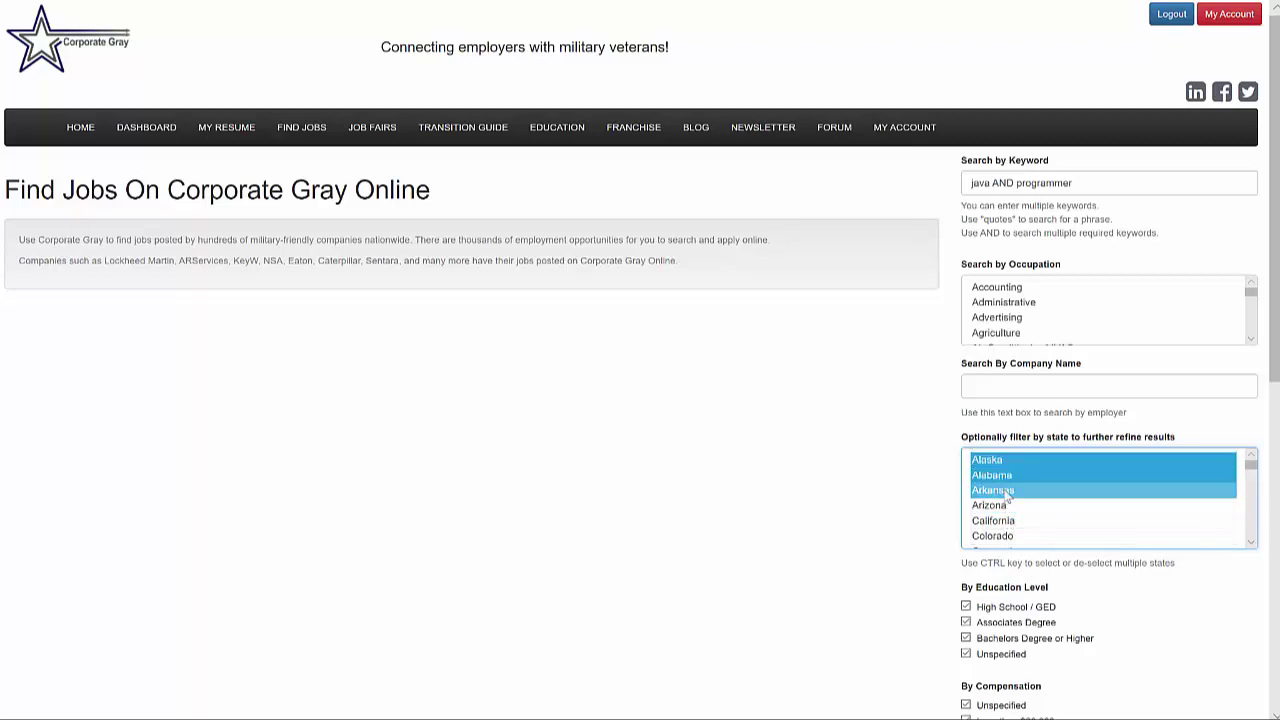
left_click(1004, 491, "ctrl")
left_click(1002, 476, "ctrl")
left_click(920, 473)
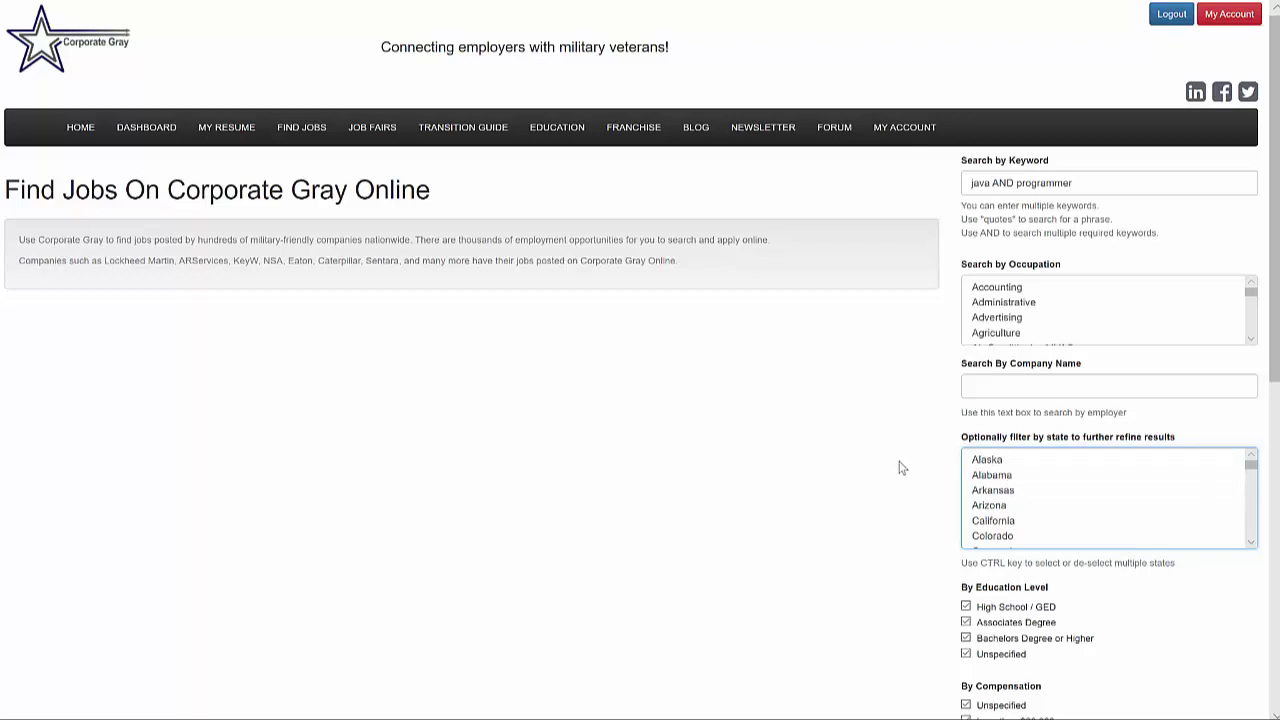
- Run the job search with all education and compensation levels included, and view the Perspecta Java Programmer posting
scroll(899, 467, "down", 3)
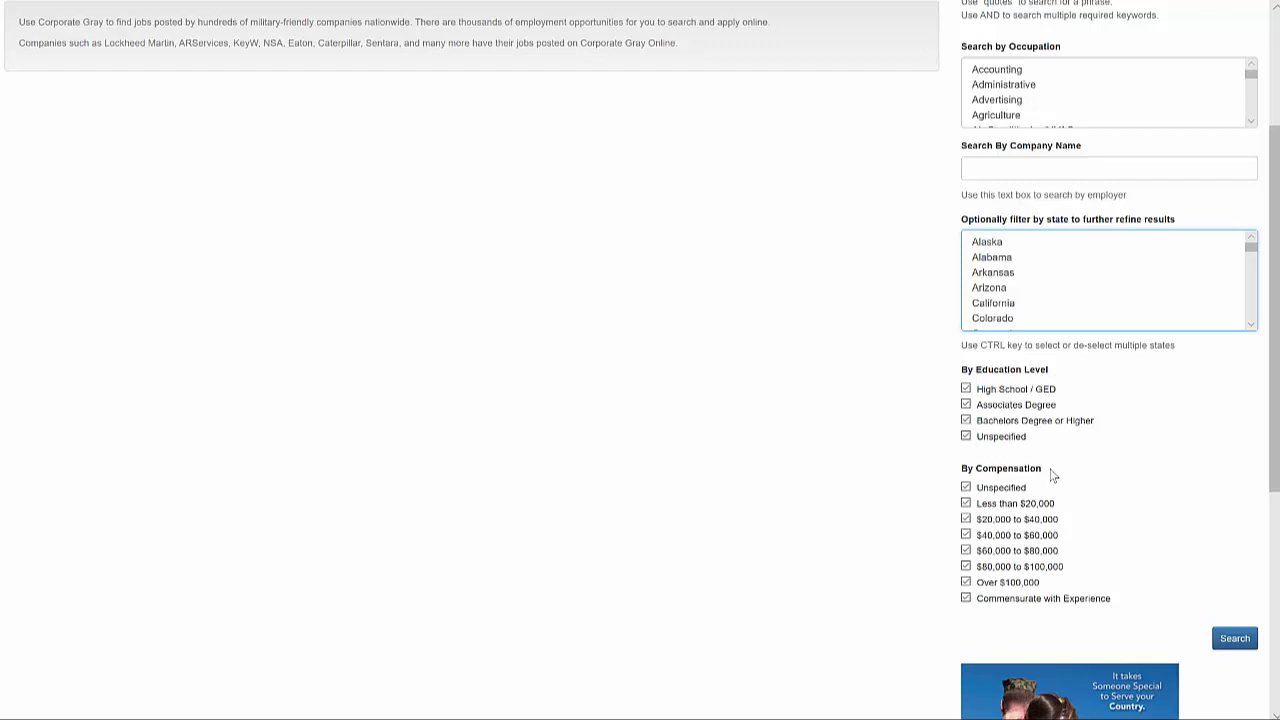
scroll(1130, 510, "up", 3)
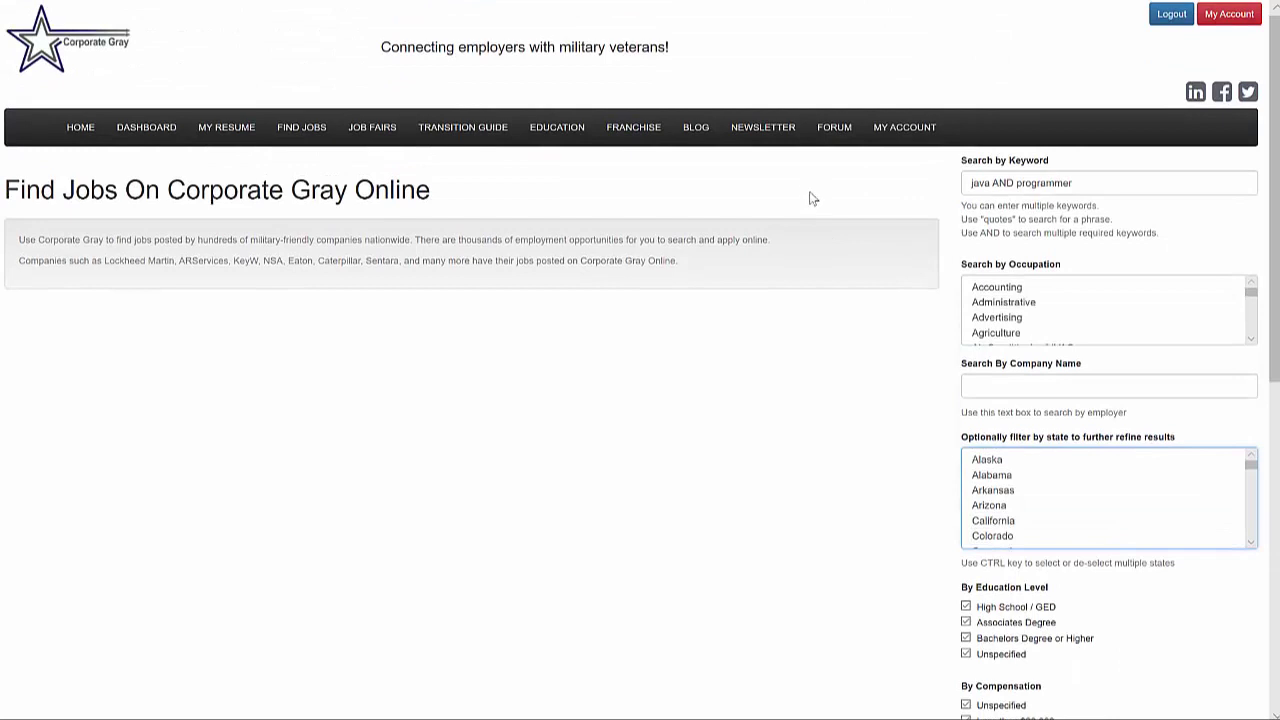
scroll(793, 240, "down", 3)
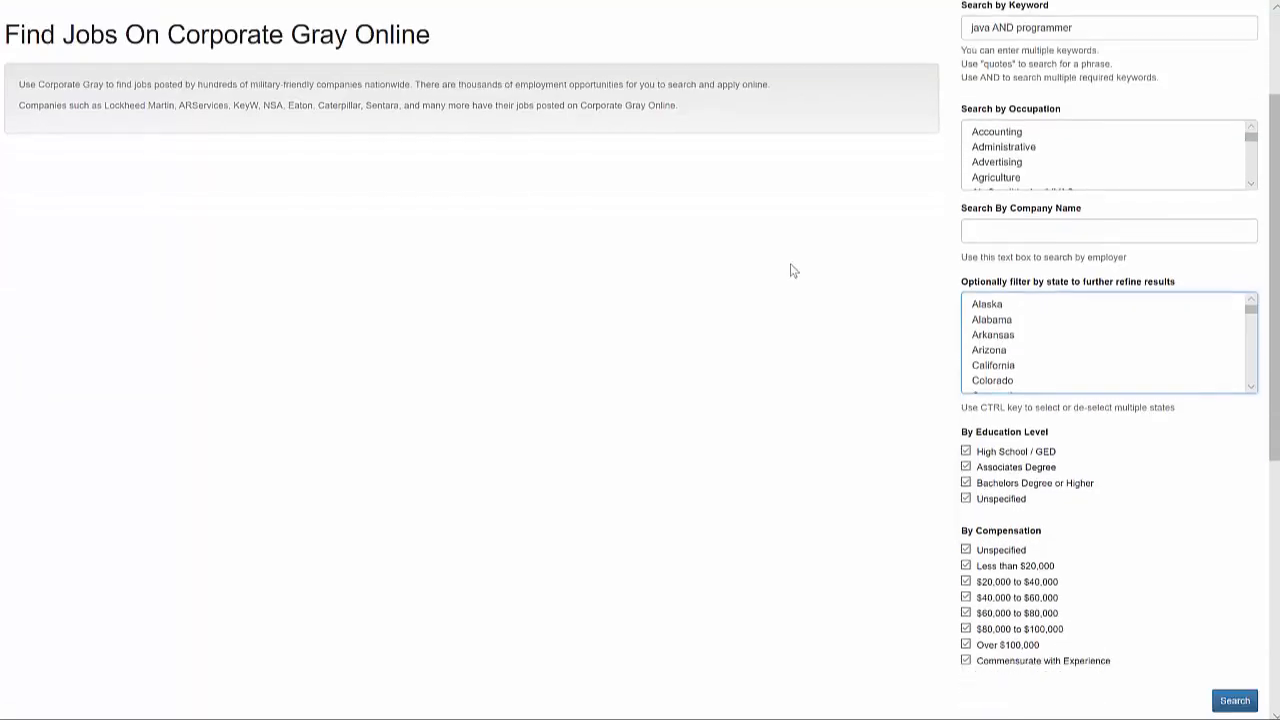
left_click(1234, 640)
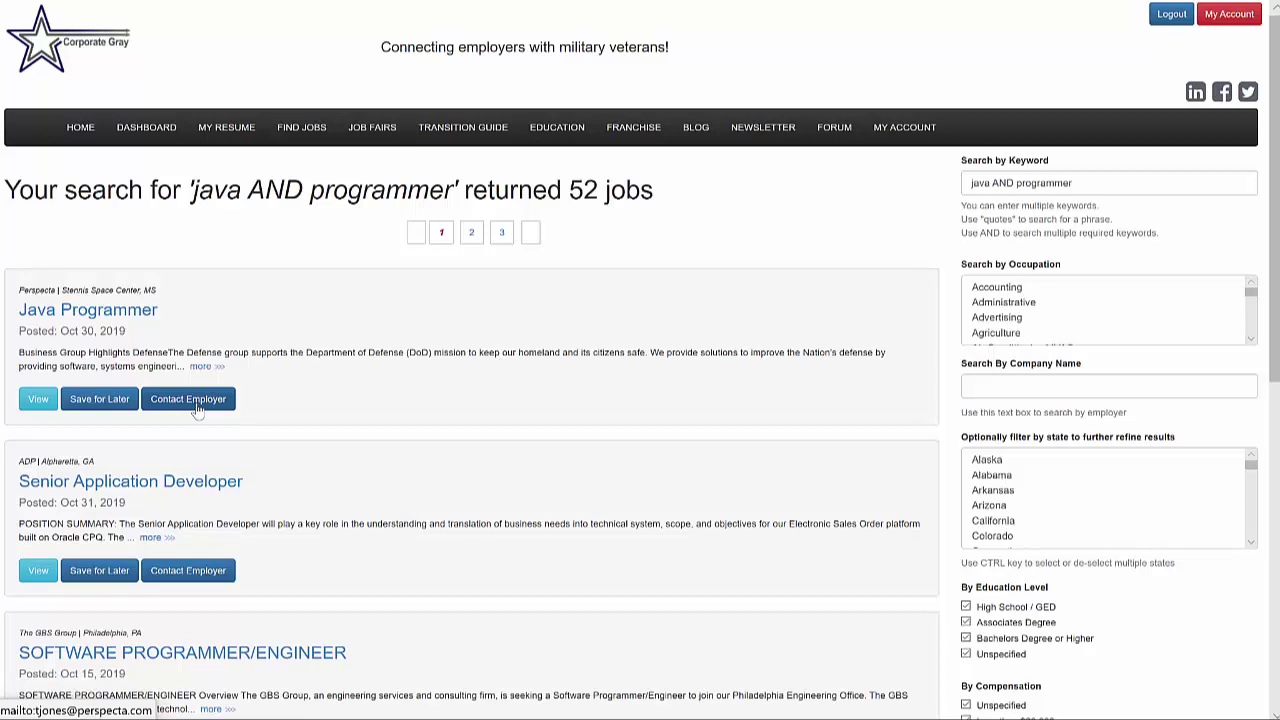
left_click(37, 399)
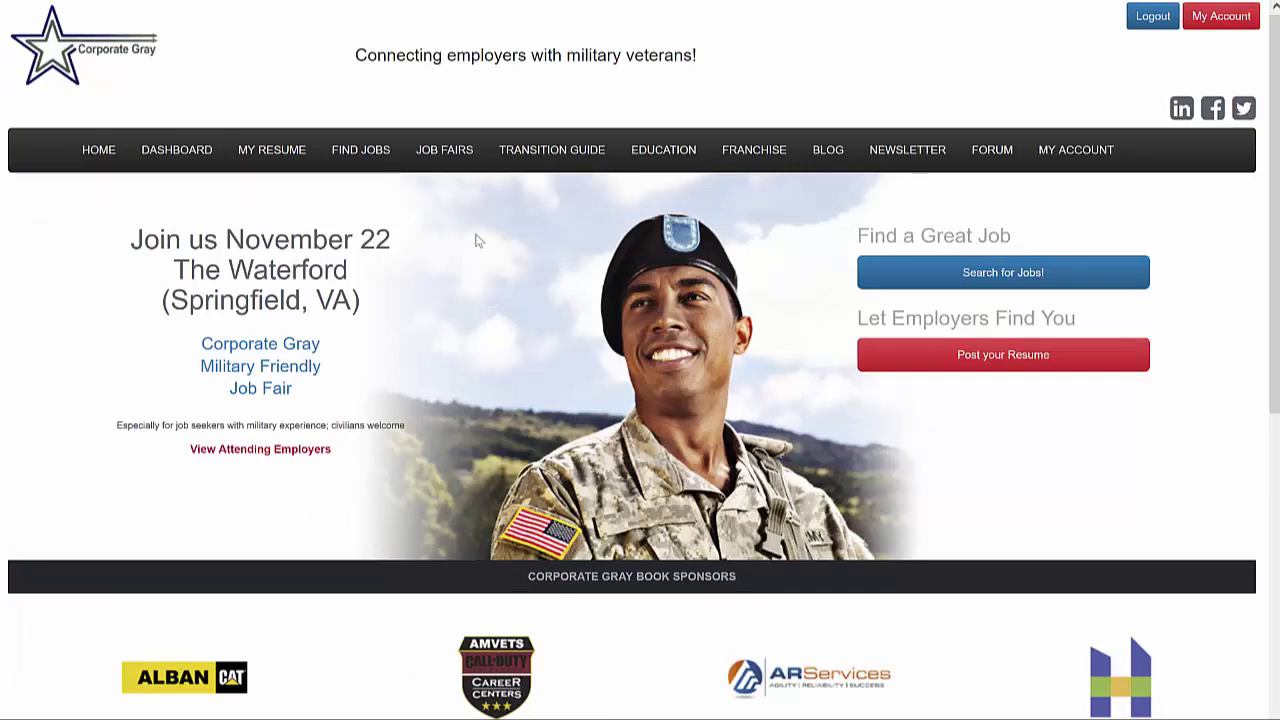
- Register for the March 27, 2020 job fair in Arlington, VA, keeping the current resume file and Corporate Gray as the referral source
left_click(436, 163)
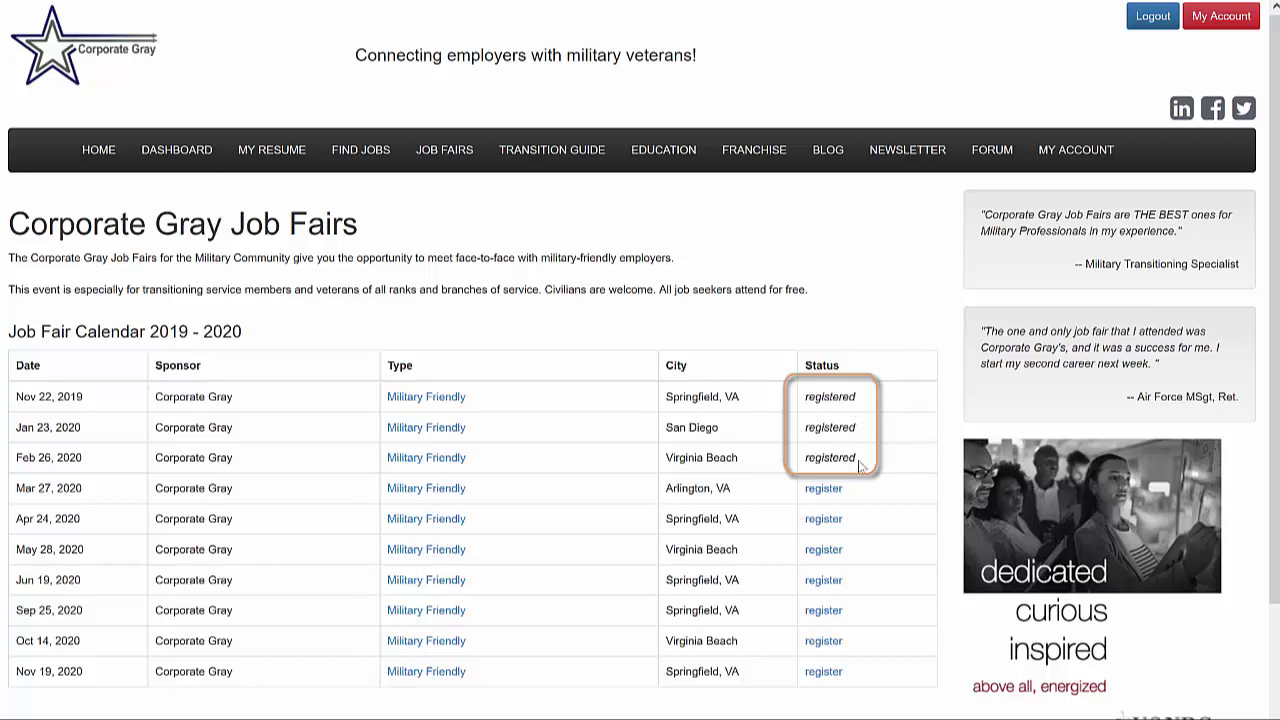
left_click(823, 490)
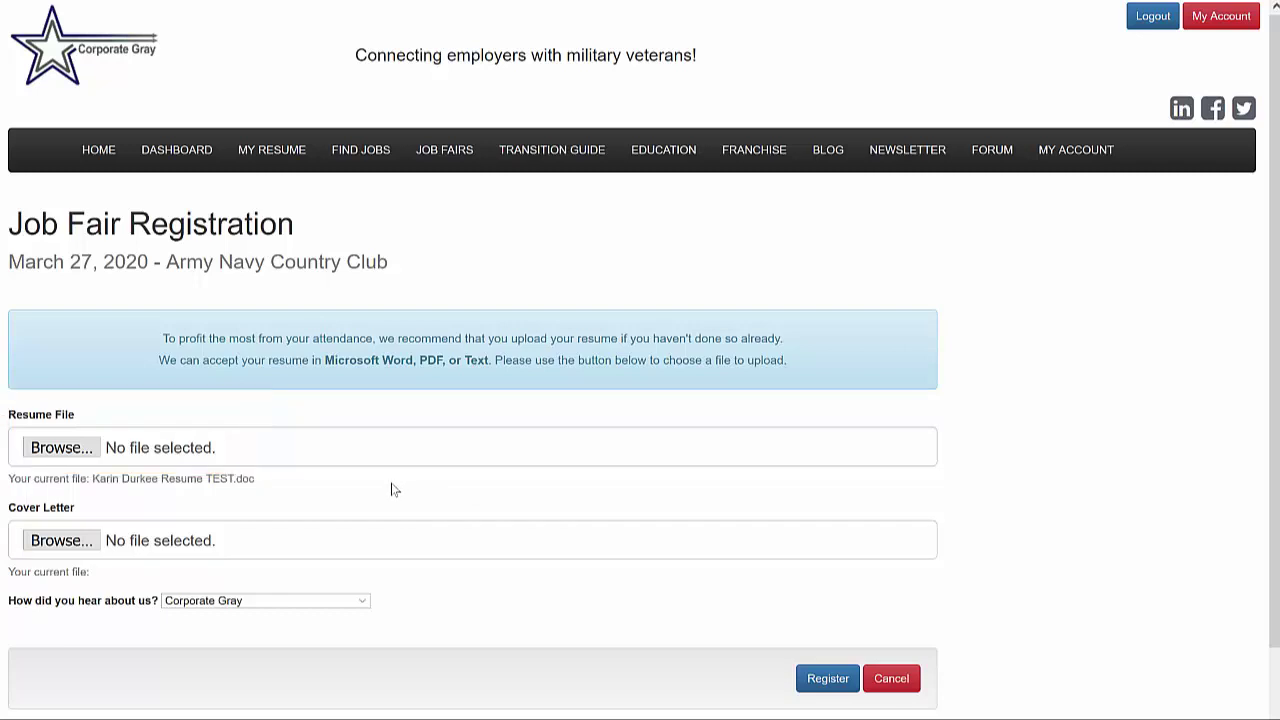
left_click(827, 679)
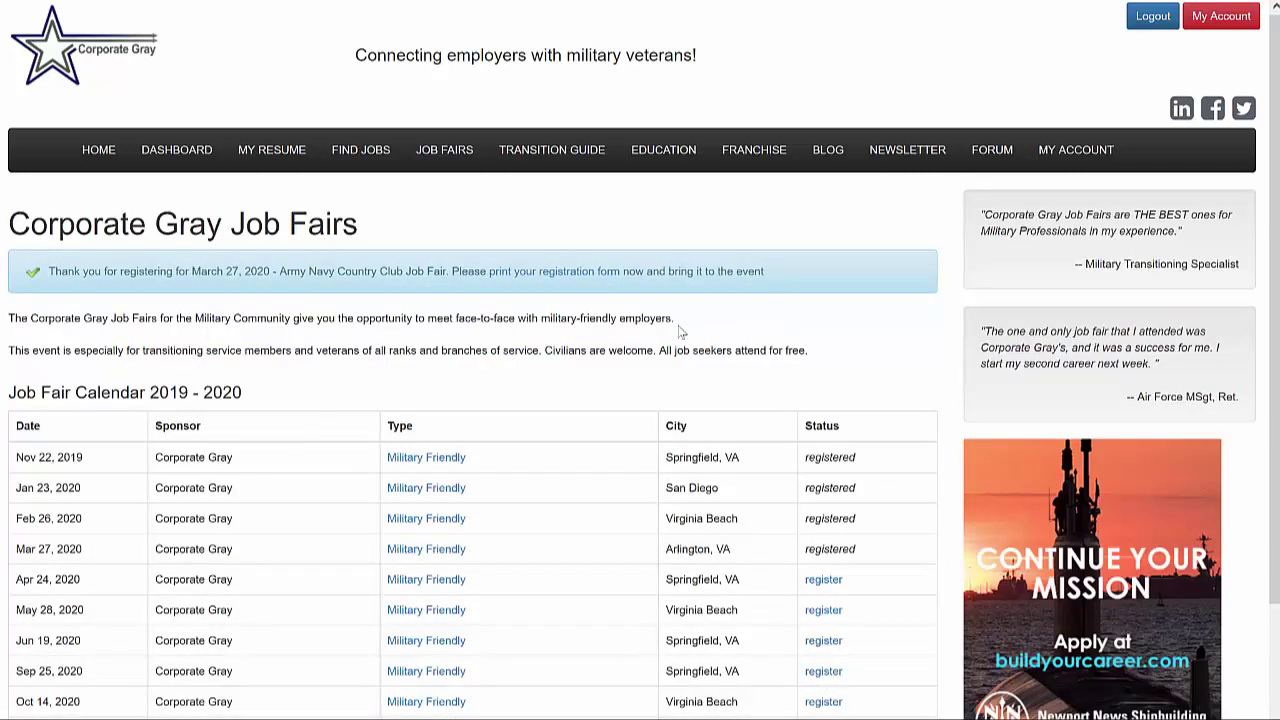
- View the November 22, 2019 Military Friendly job fair in Springfield, VA, and open attending employer ARServices
left_click(427, 462)
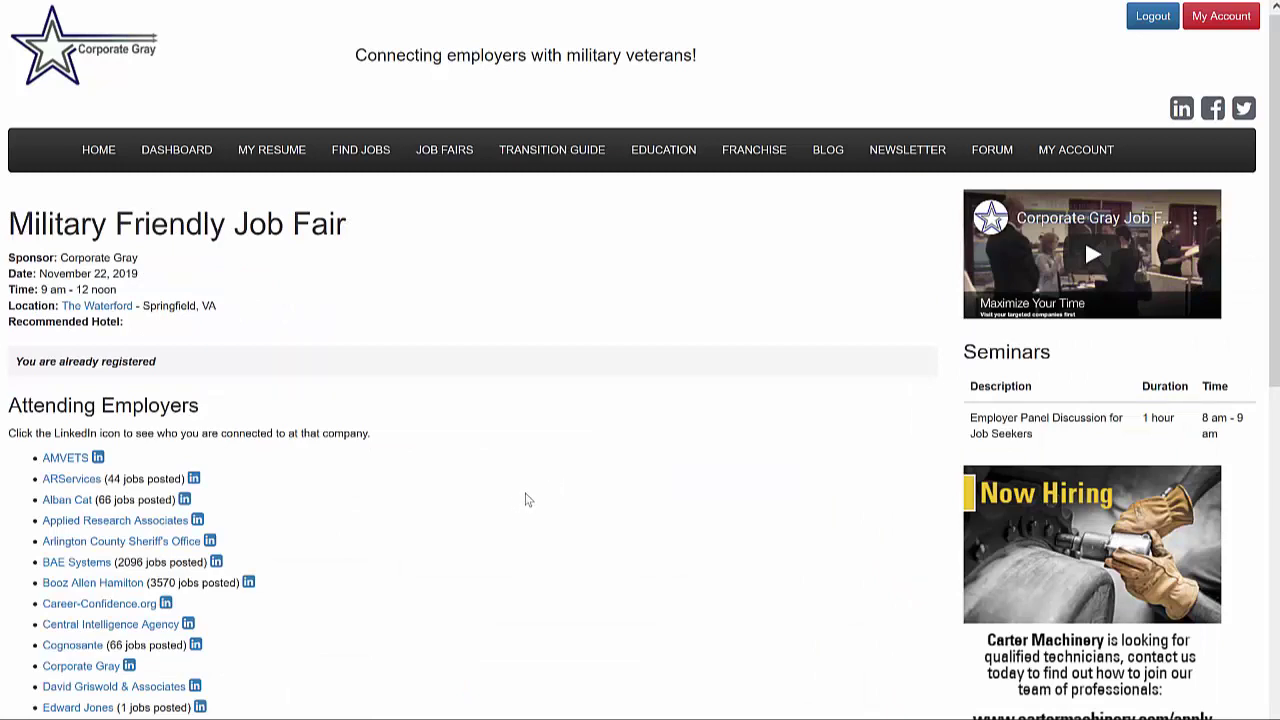
left_click(80, 480)
- Open the printable registration form for the Nov 22, 2019 job fair at The Waterford from the dashboard
left_click(173, 152)
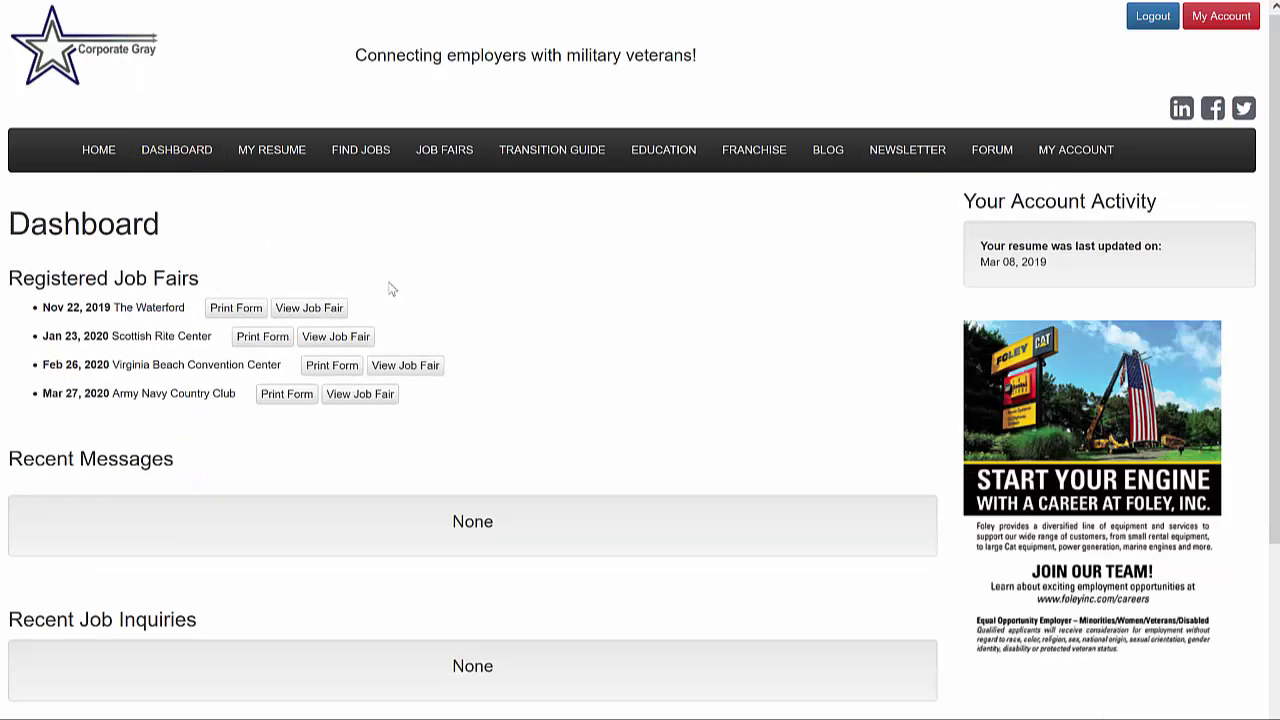
left_click(247, 313)
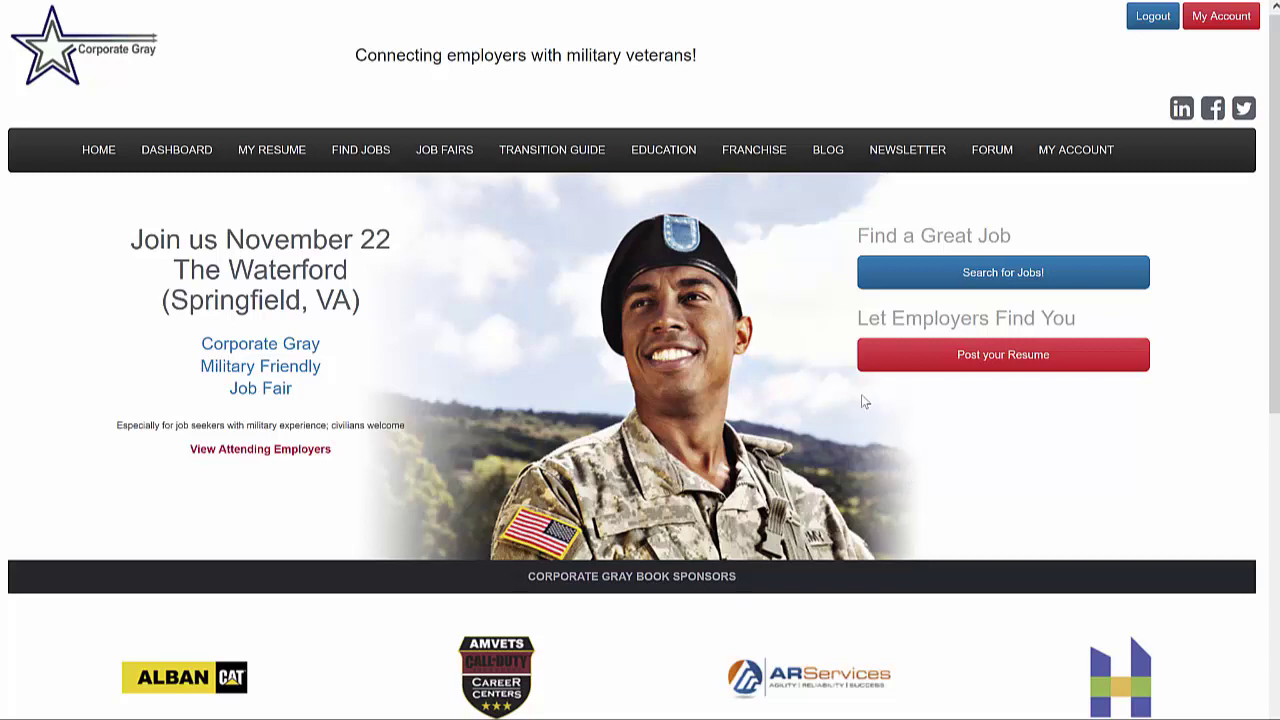
- View the site's Transition Guide and open the Help page
left_click(582, 163)
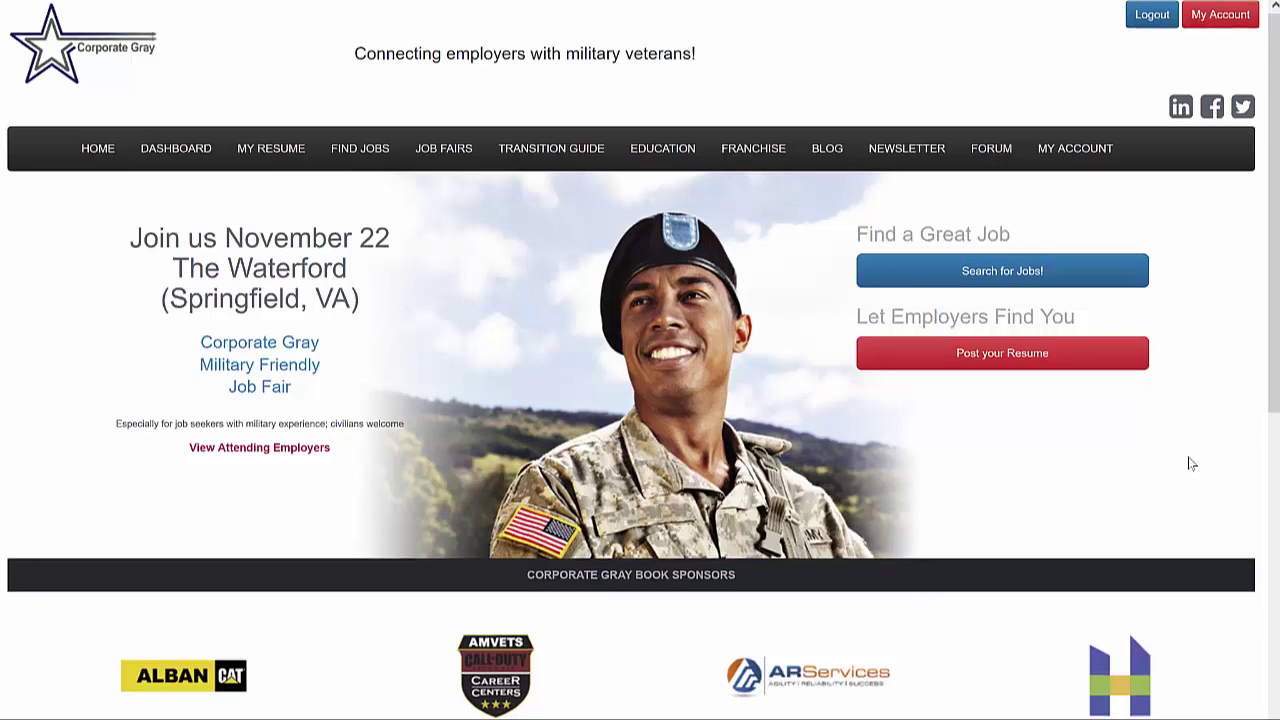
scroll(1190, 463, "down", 5)
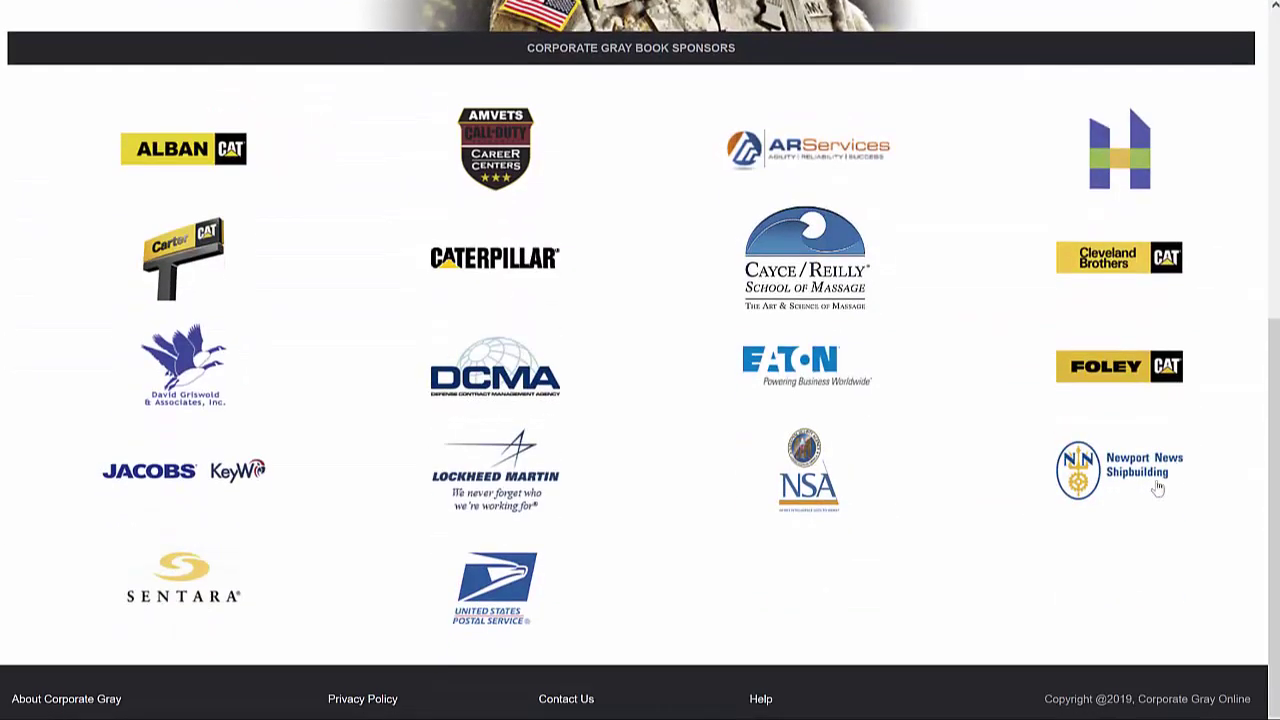
left_click(761, 704)
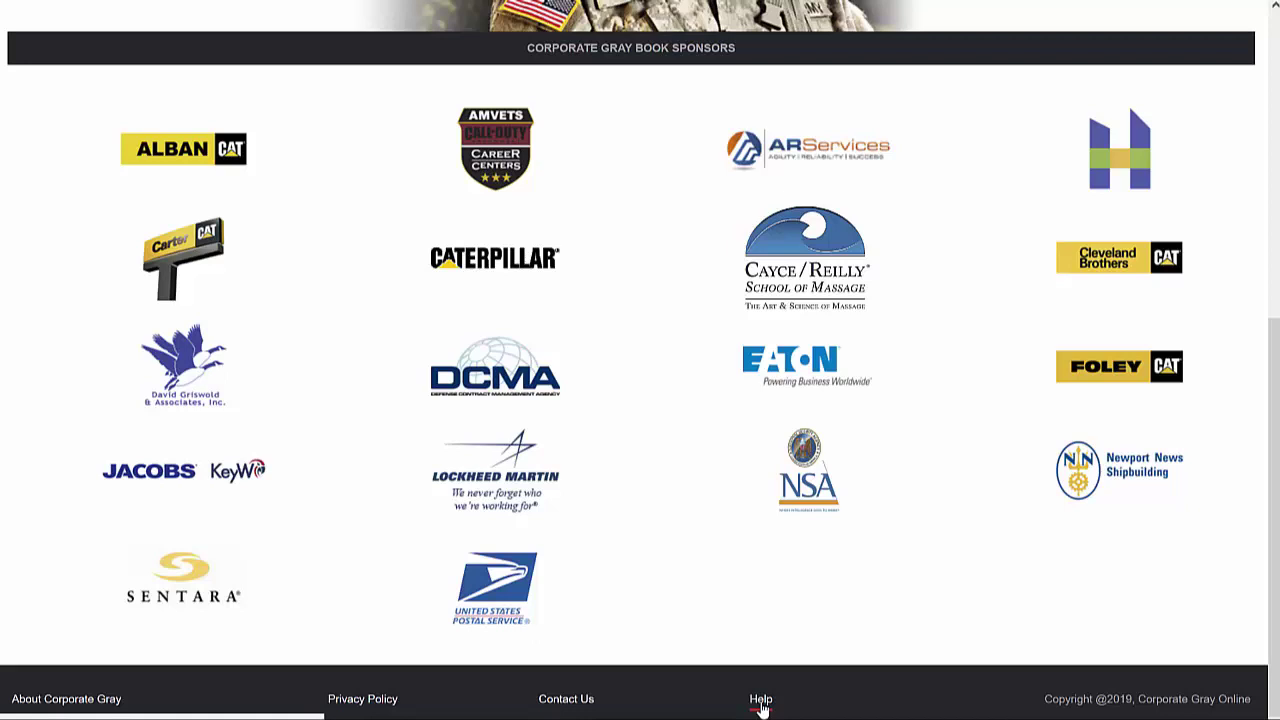